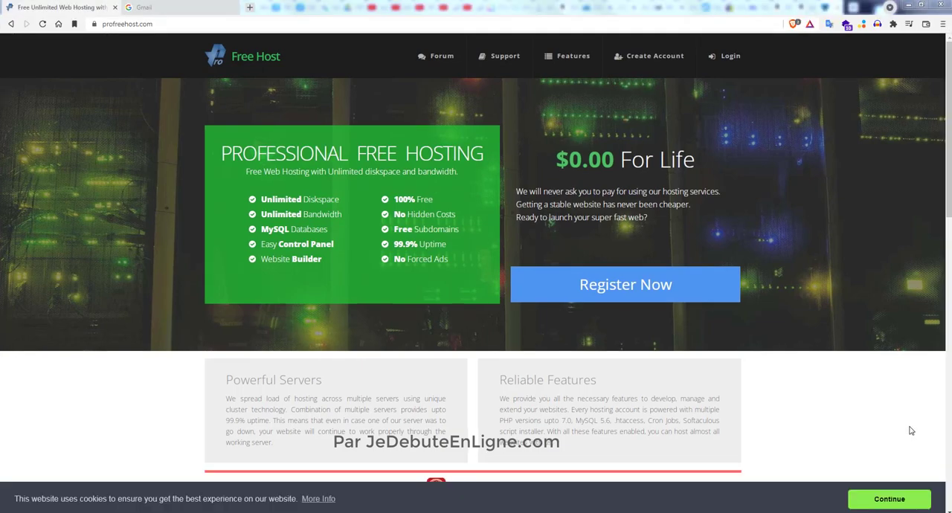
- Open the account registration page from the ProFreeHost home page
click(168, 25)
click(225, 45)
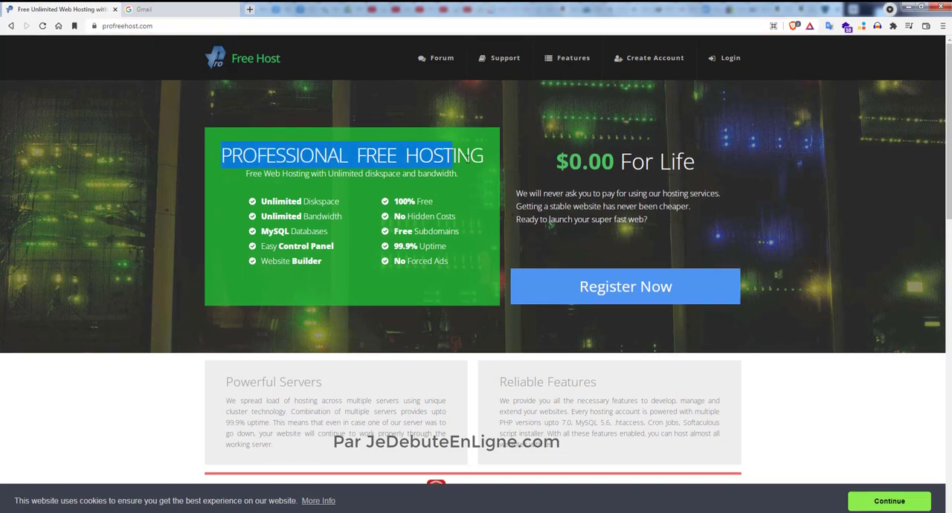
drag(556, 159, 706, 179)
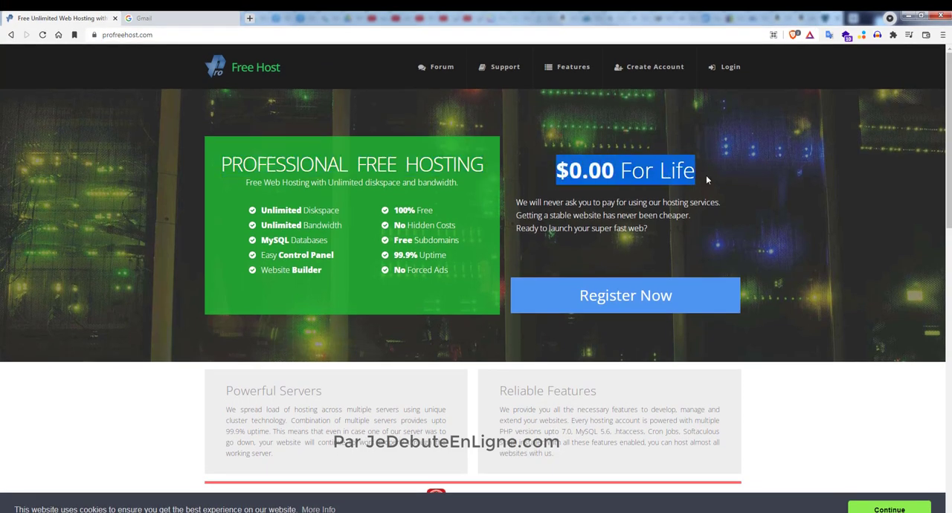
click(612, 301)
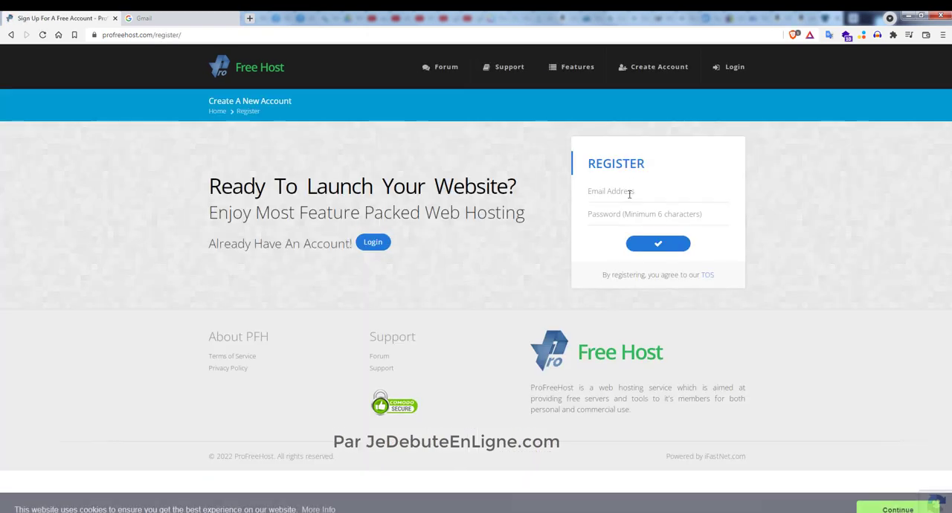
- Enter the Gmail address in the registration form's e-mail field
click(629, 191)
click(629, 196)
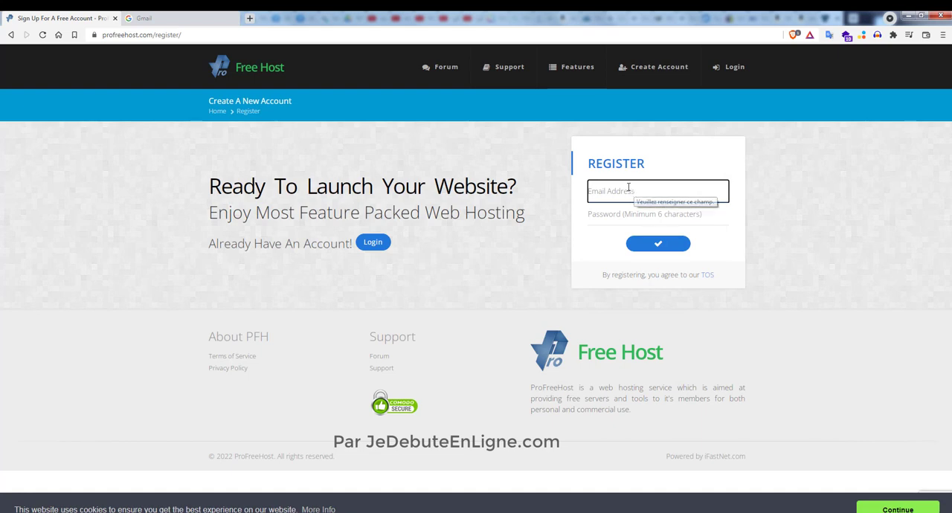
click(628, 190)
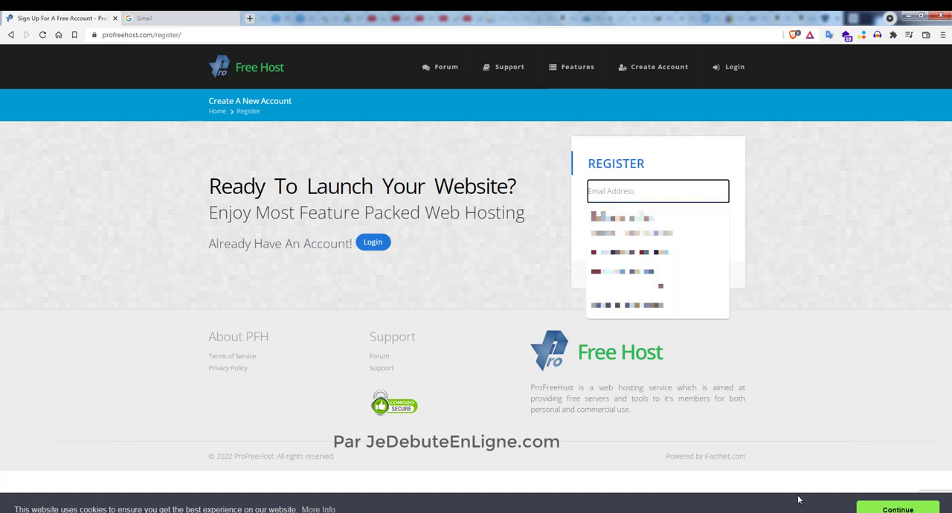
click(832, 442)
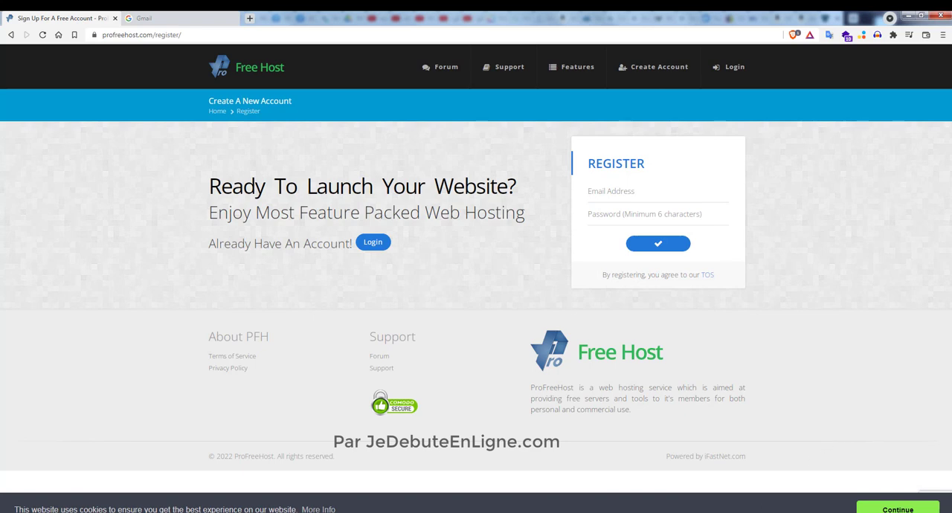
click(599, 195)
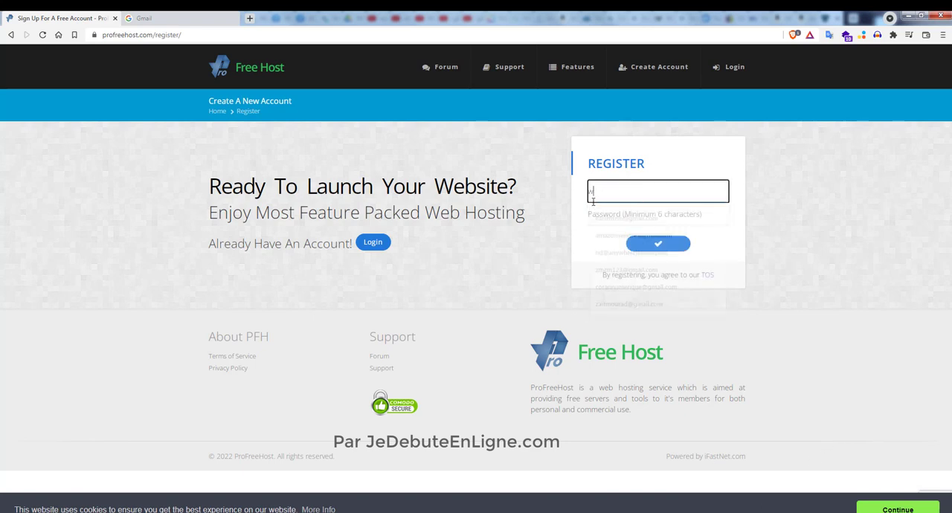
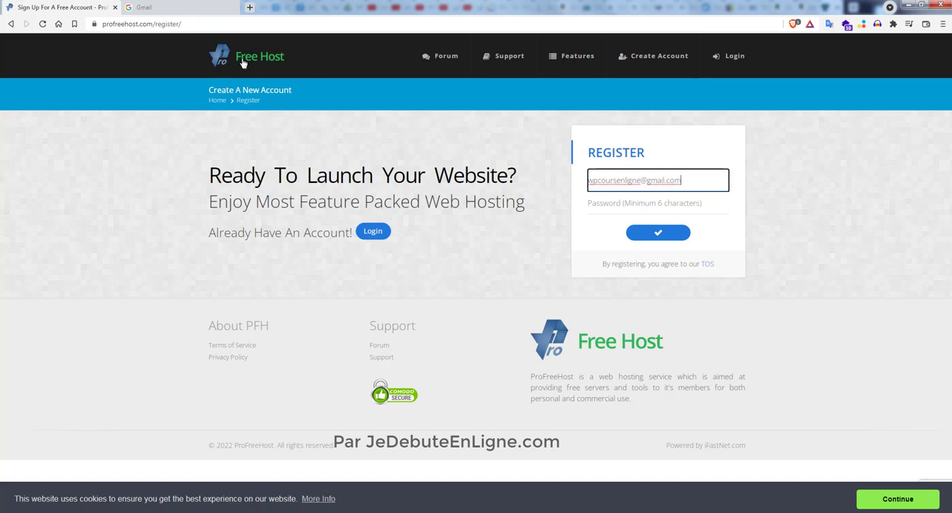
- Switch to the Gmail sign-in page and log in to the mailbox with its address and account password
click(198, 10)
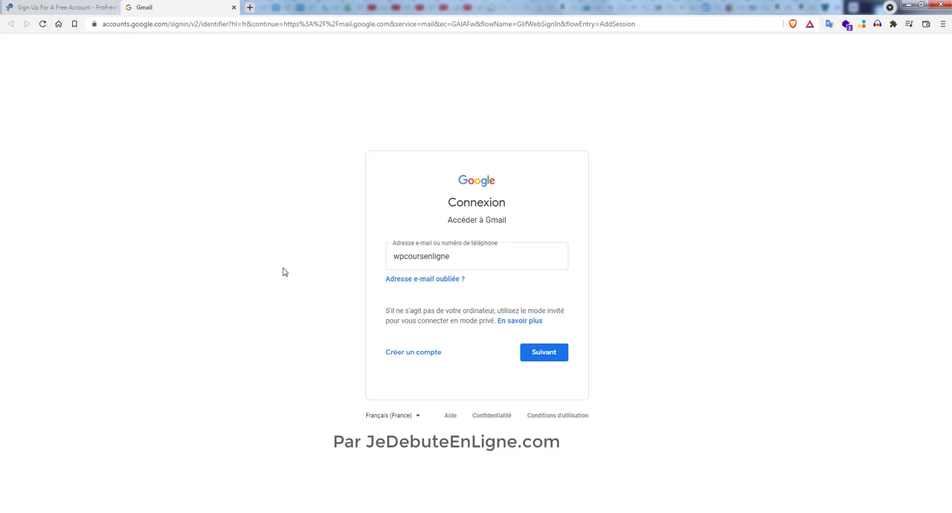
click(460, 259)
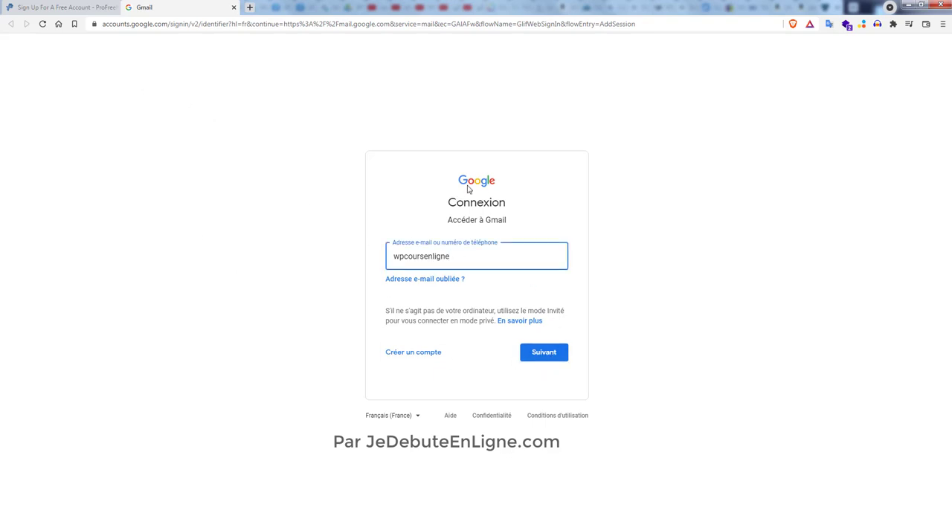
click(541, 354)
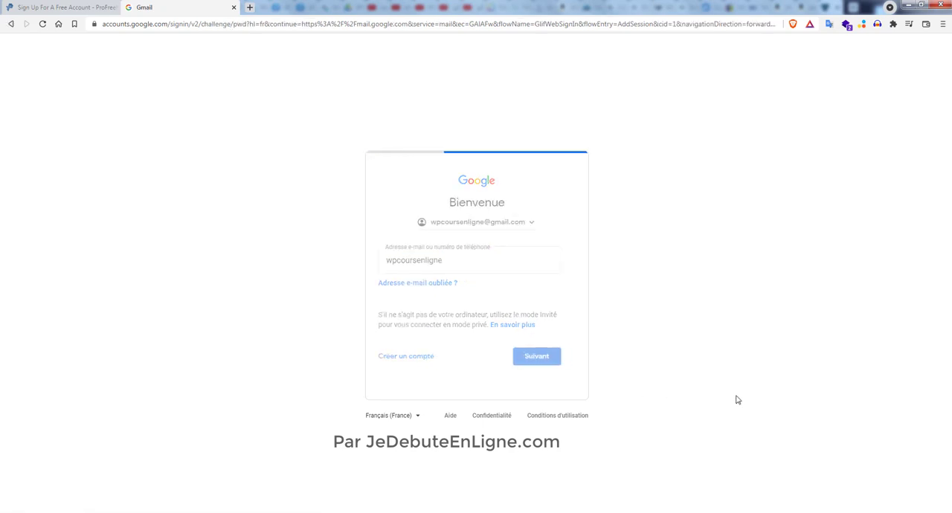
key(ctrl+v)
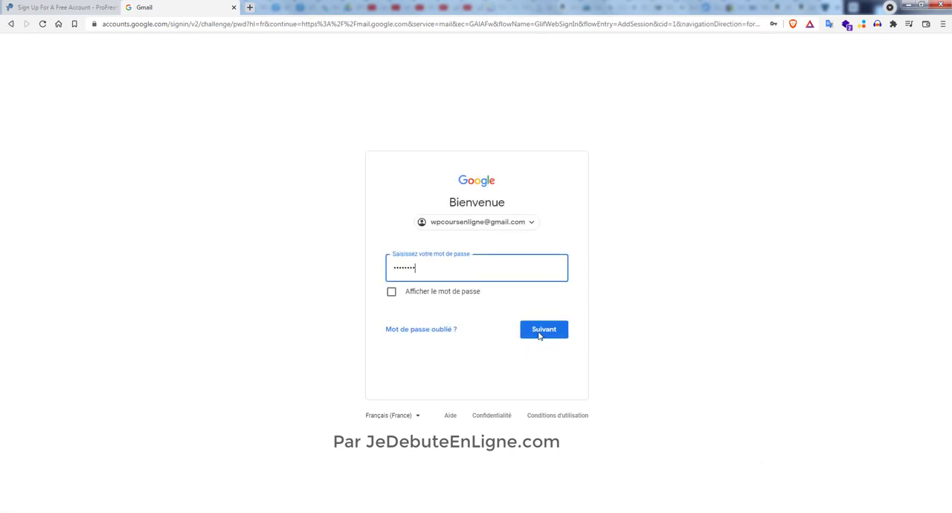
click(547, 338)
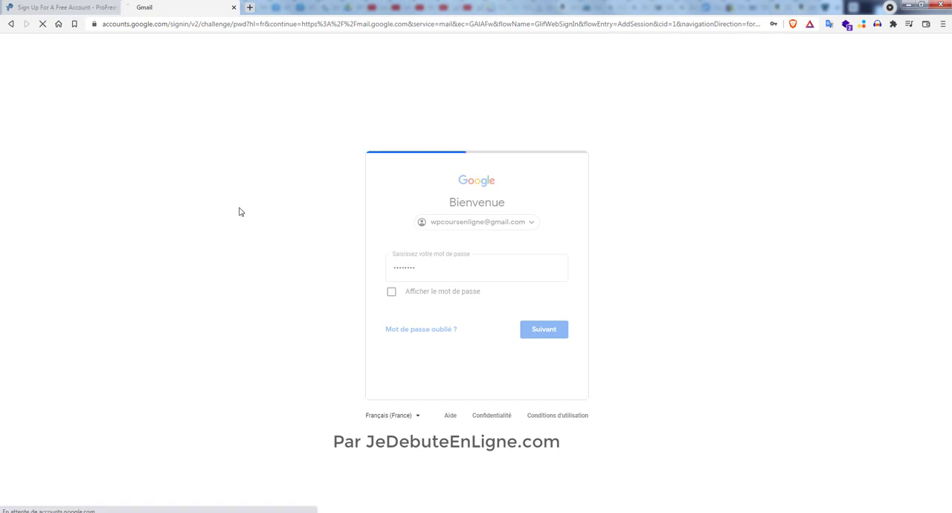
click(432, 379)
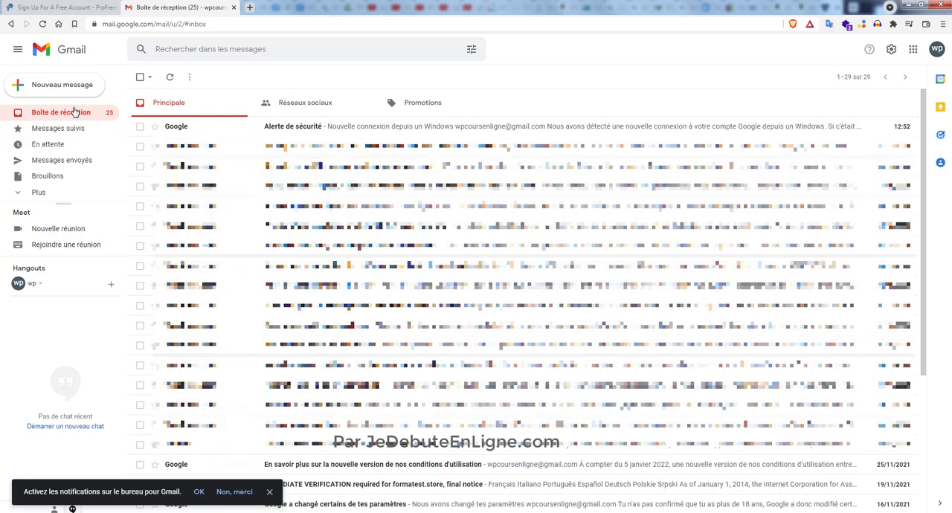
- Return to the ProFreeHost registration form, enter the account password and submit the registration
click(88, 7)
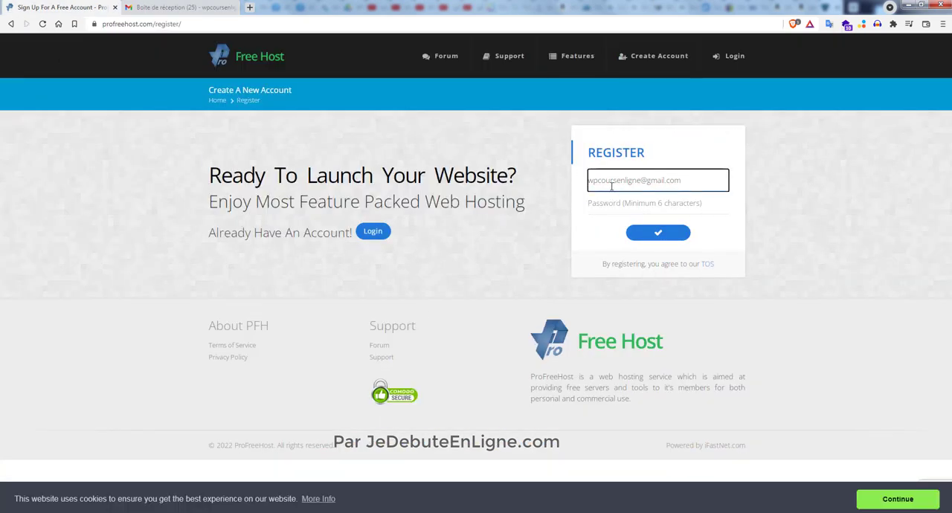
click(666, 197)
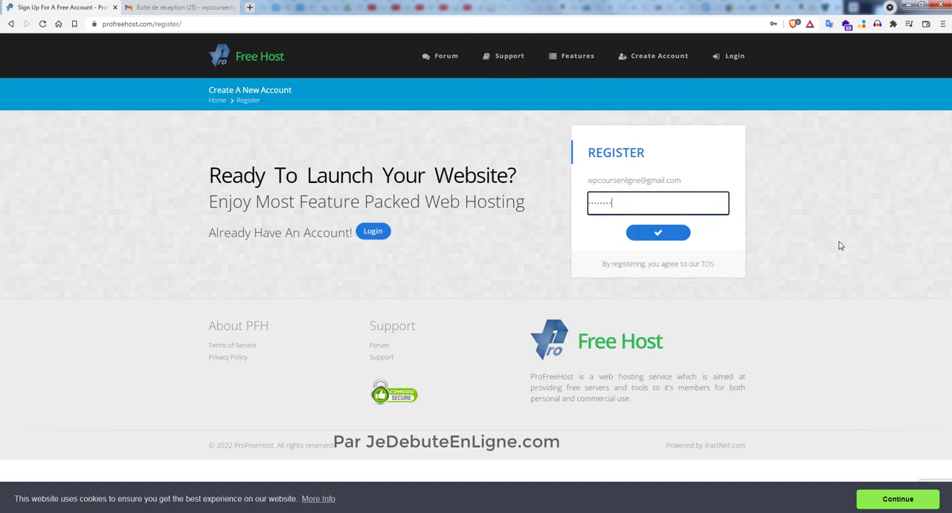
click(658, 234)
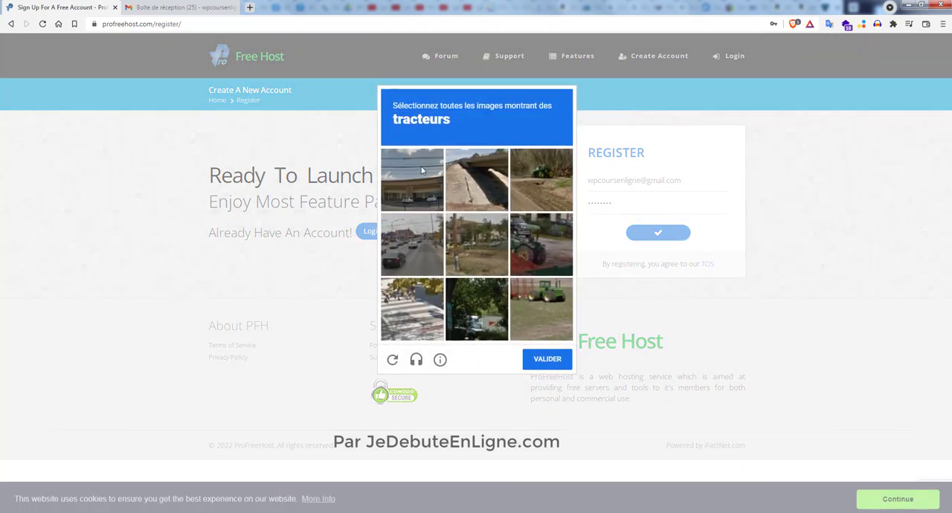
- Complete the CAPTCHA by selecting all tractor images, and decline saving the password in the browser
click(542, 252)
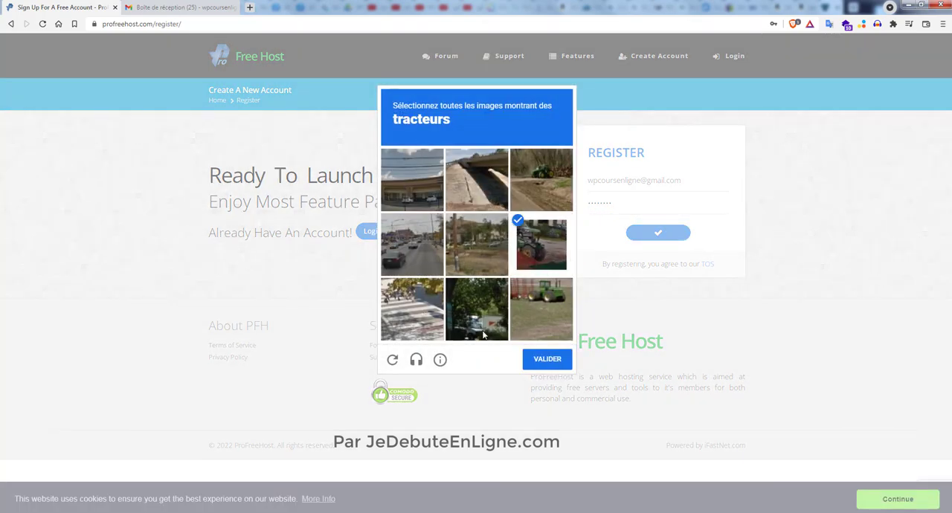
click(540, 305)
click(546, 178)
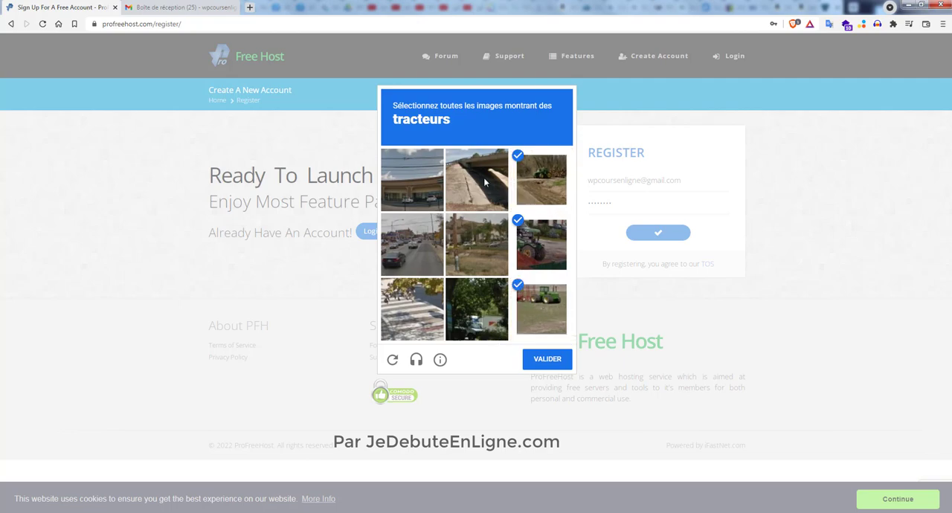
click(556, 359)
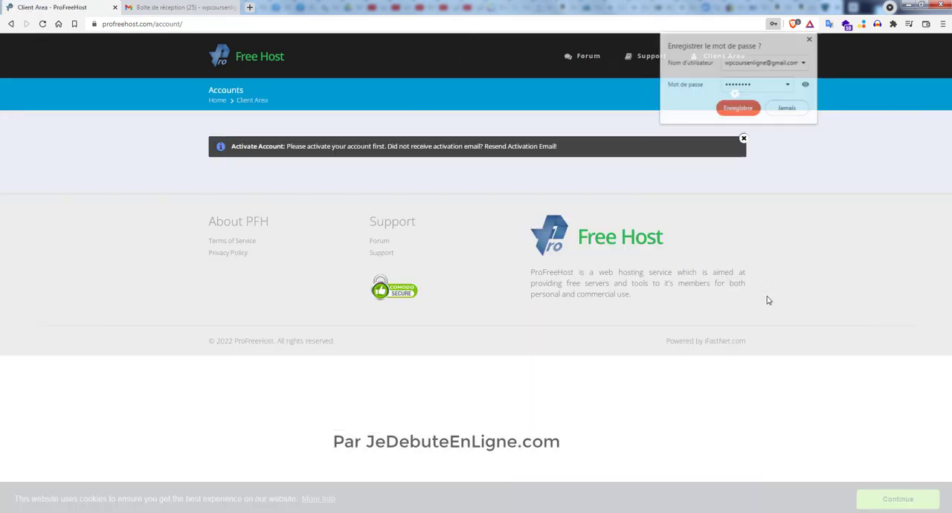
click(788, 114)
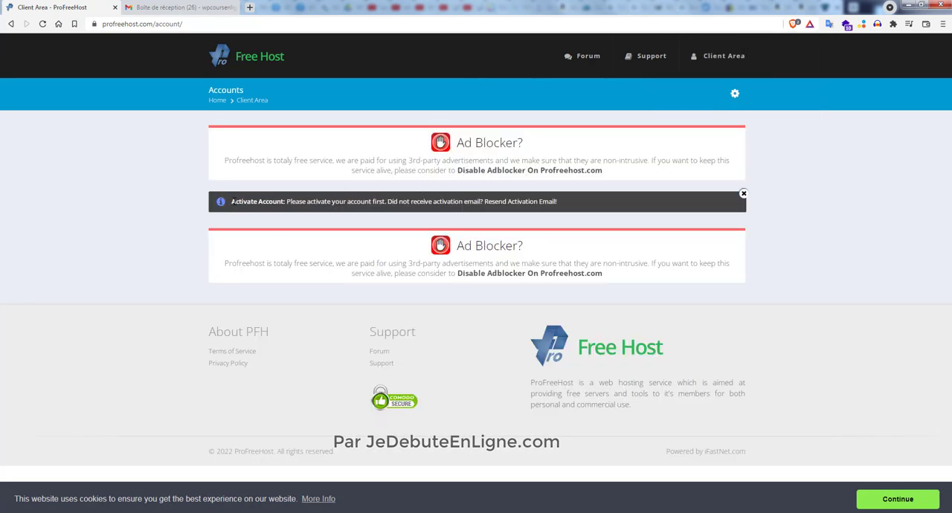
- Open the Account Activation message from ProFreeHost in Gmail and activate the account from it
drag(231, 201, 562, 211)
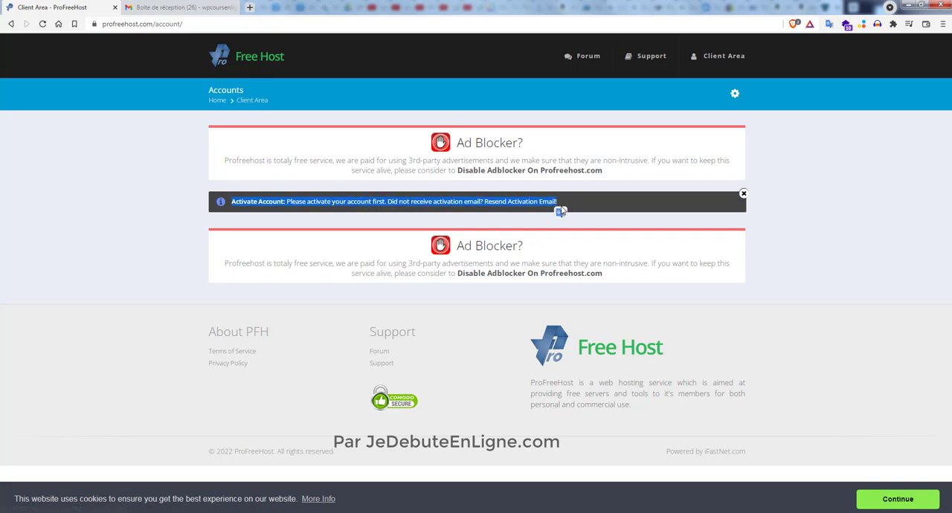
click(182, 8)
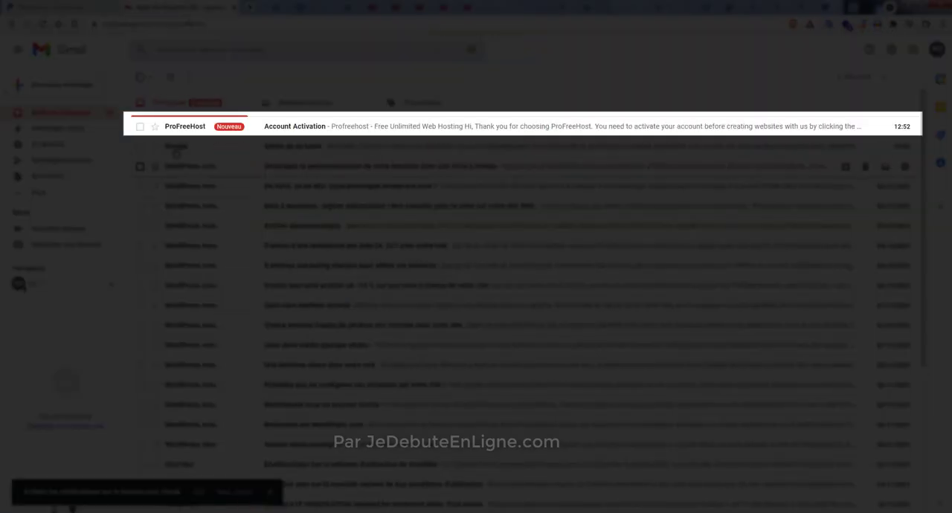
click(288, 129)
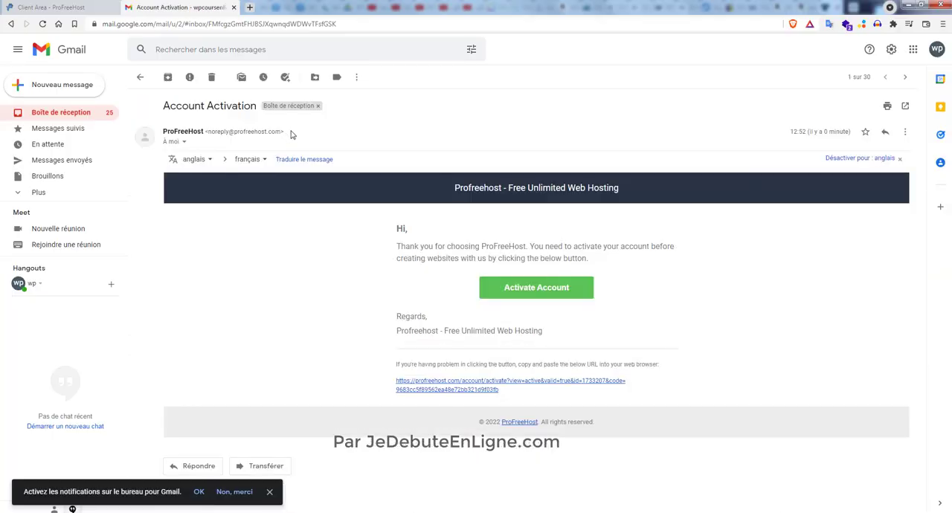
click(527, 294)
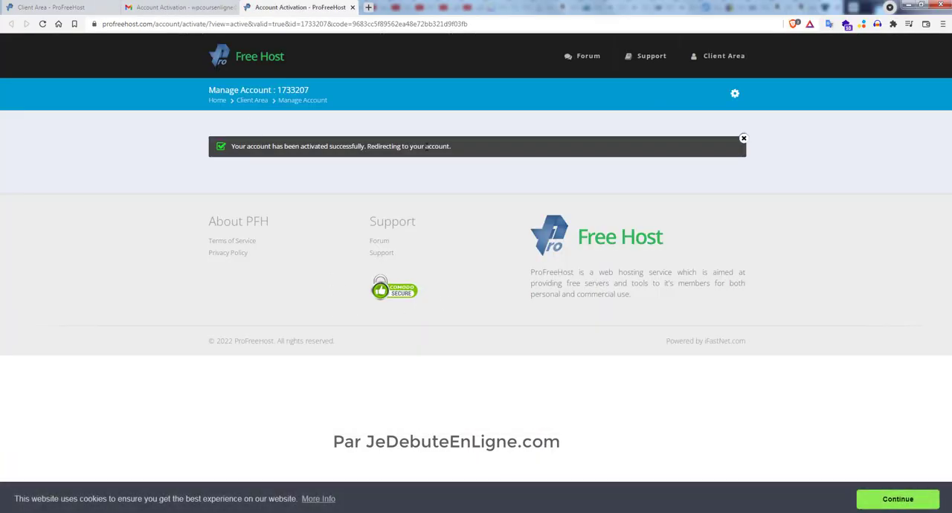
drag(453, 147, 231, 153)
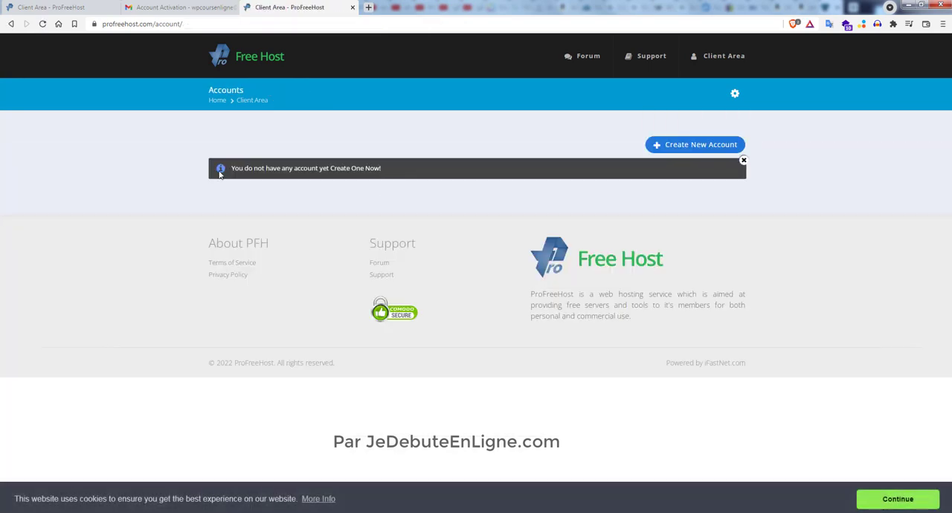
- Start creating a new hosting account and enter wpcoursenligne as the website name
click(693, 206)
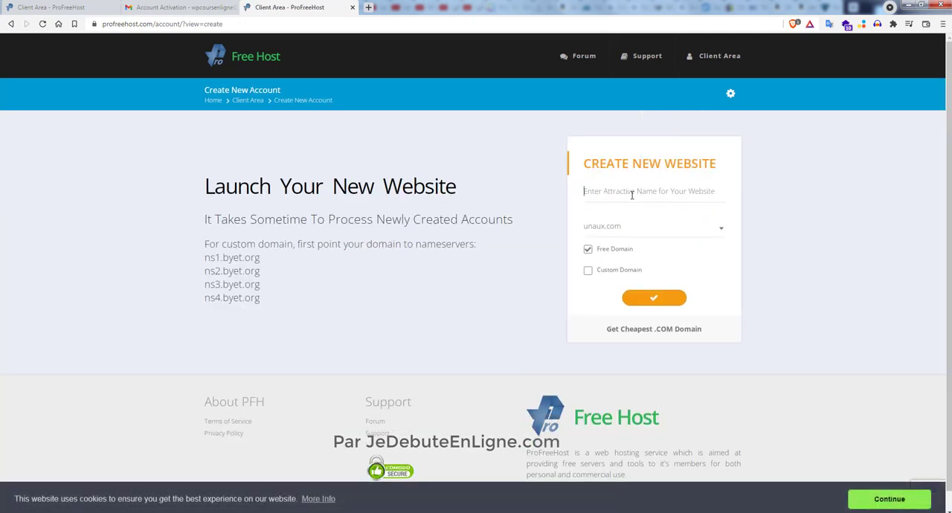
click(632, 194)
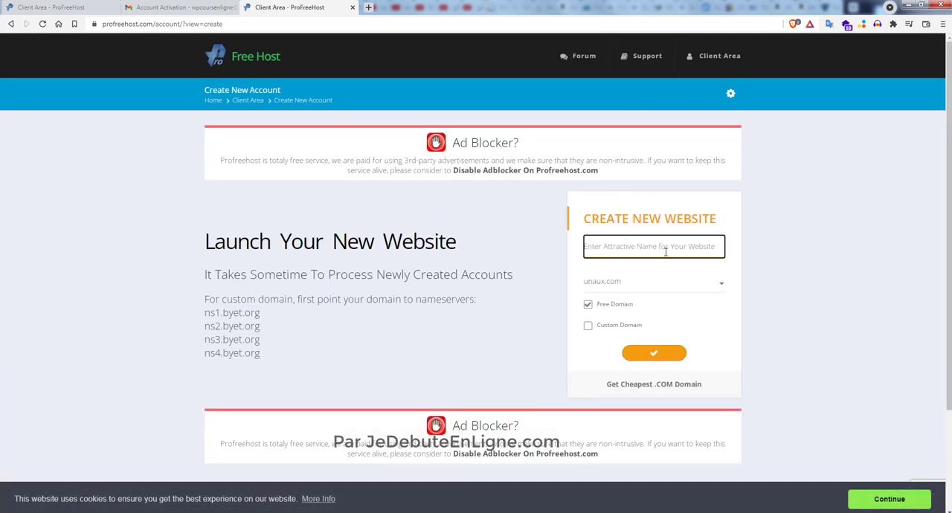
text(wpc)
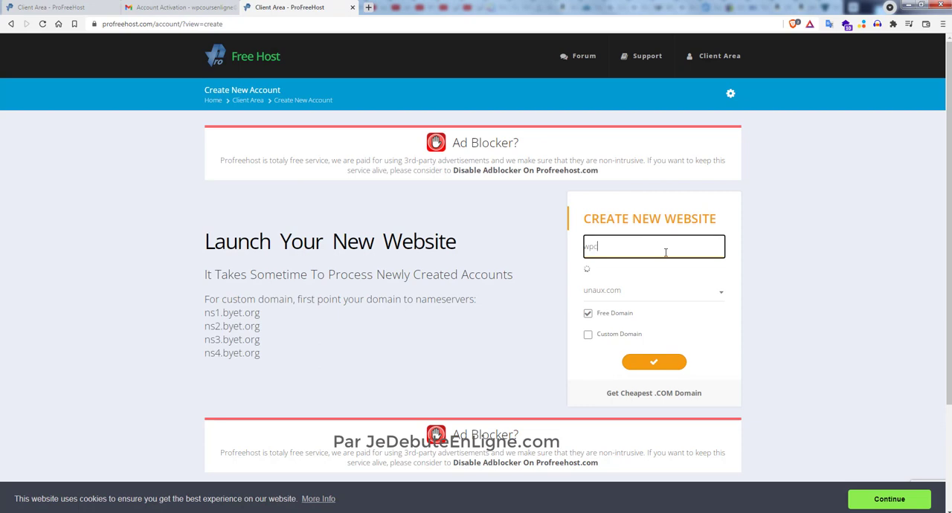
text(oursenligne)
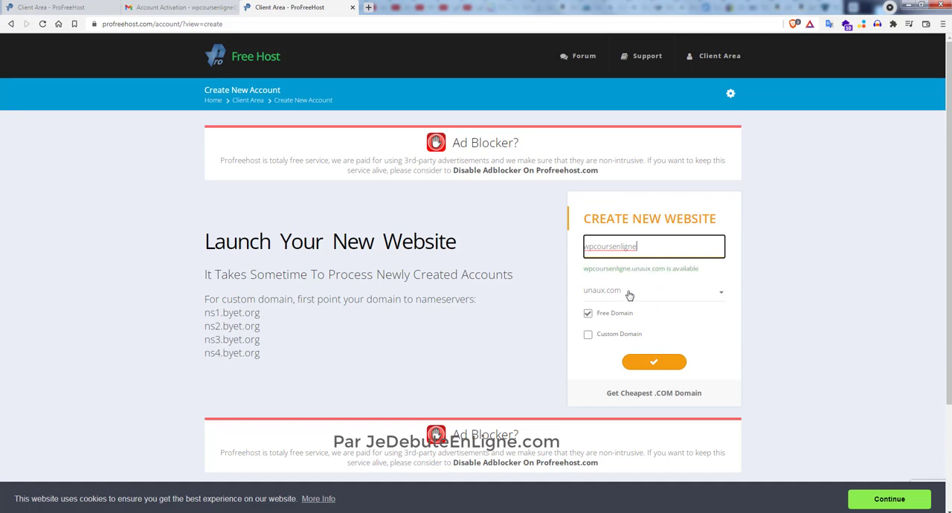
- Submit the new website form and complete the CAPTCHA by selecting all images of mountains or hills
click(654, 363)
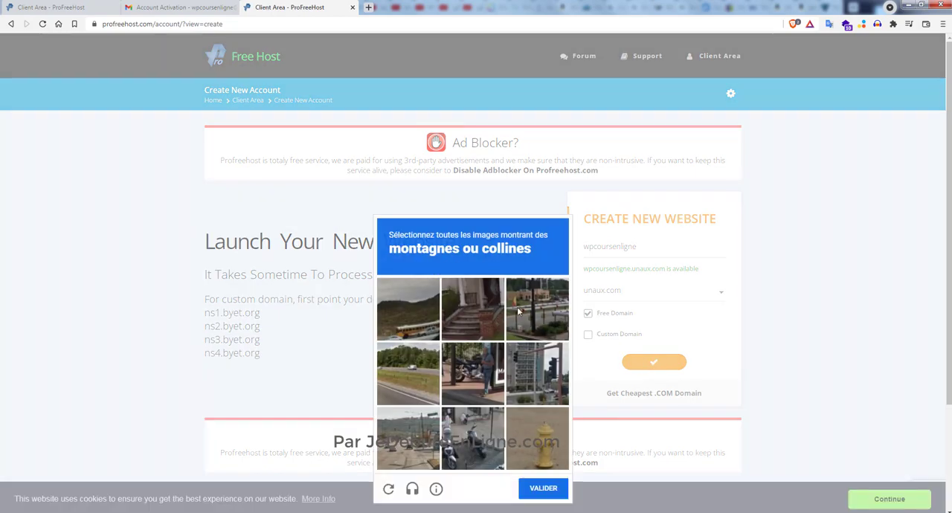
click(421, 315)
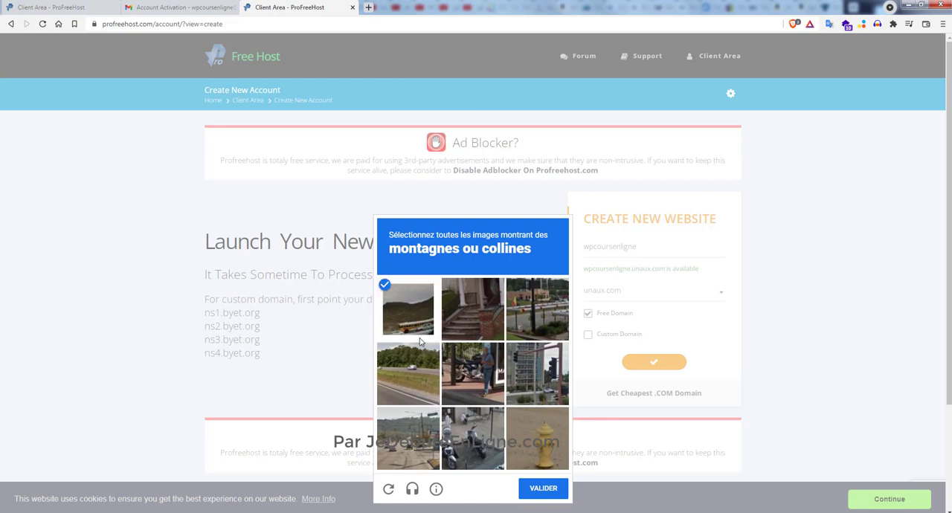
click(419, 365)
click(406, 442)
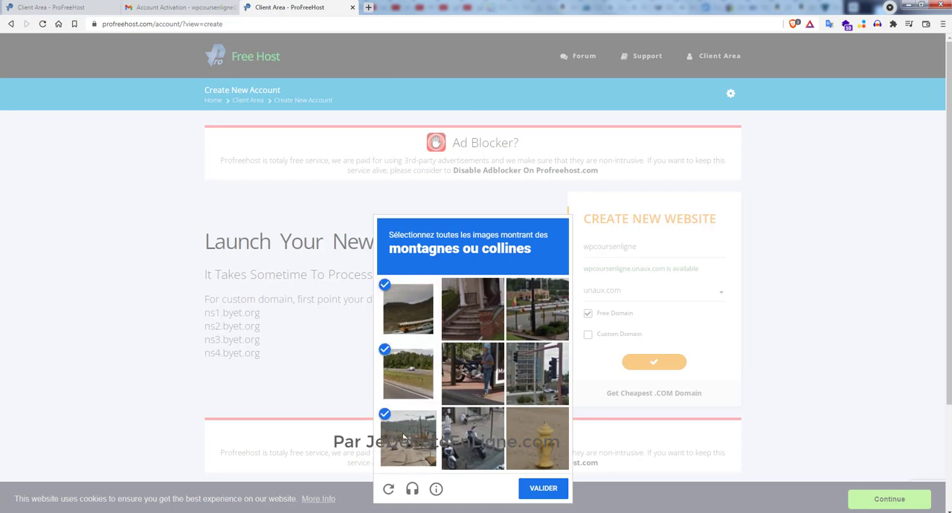
click(538, 488)
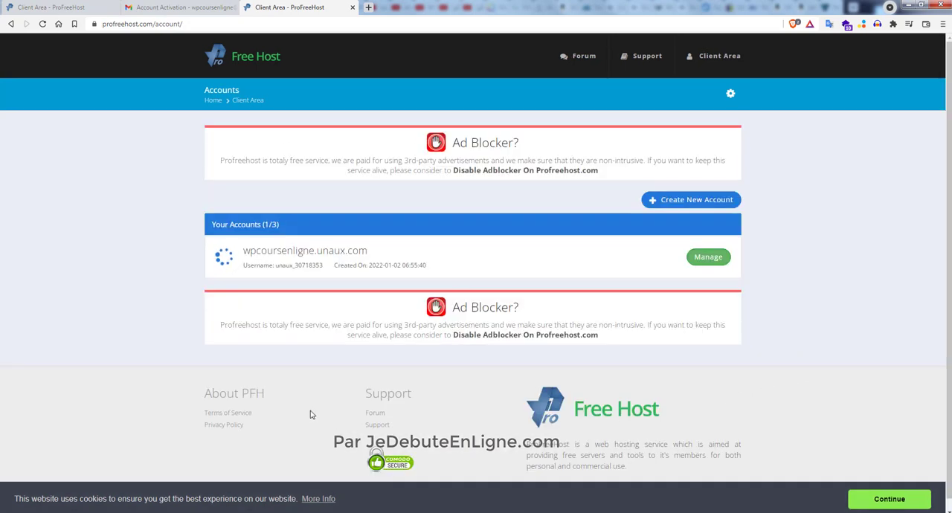
- Open the Control Panel of the wpcoursenligne.unaux.com hosting account and approve receiving service emails
click(718, 258)
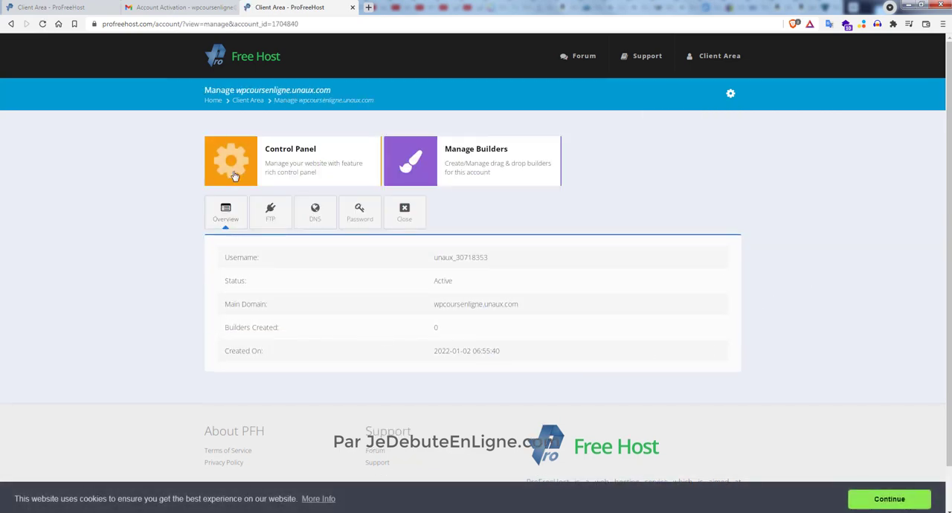
click(233, 176)
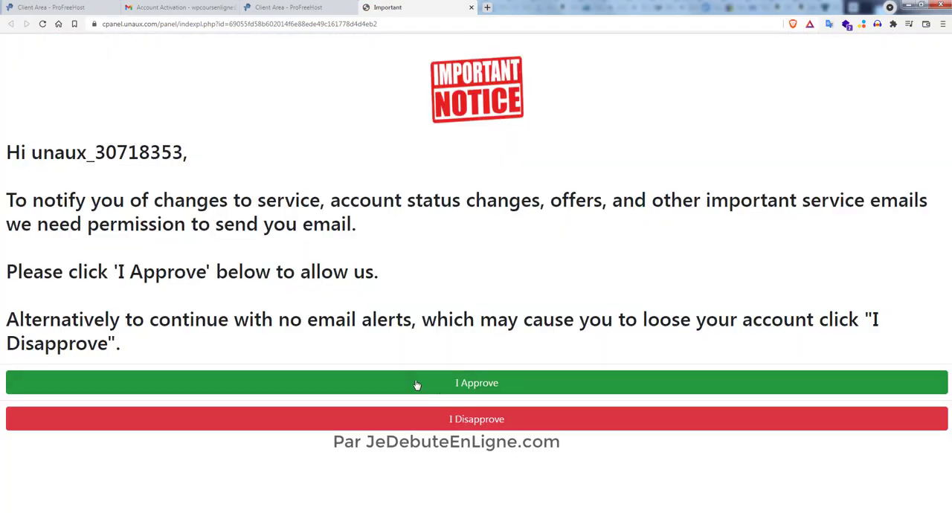
click(488, 388)
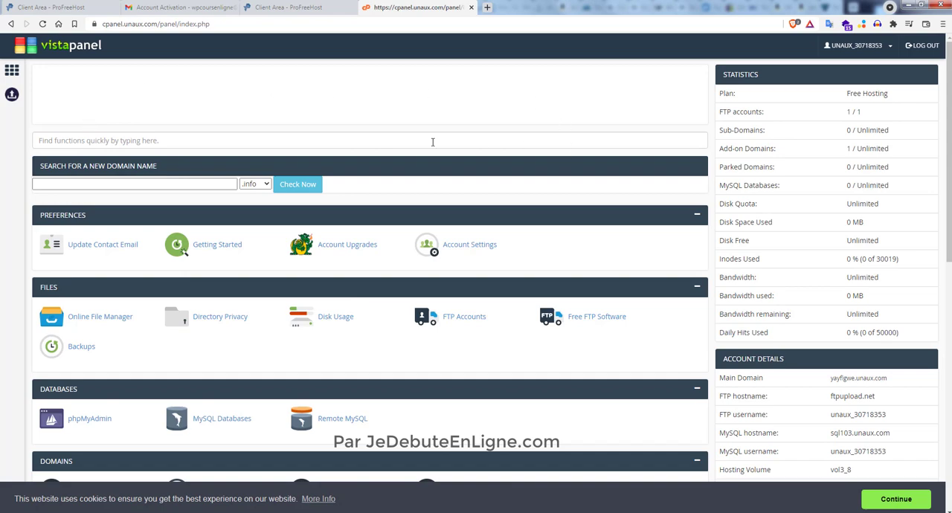
- Open the Softaculous Apps Installer from the Software section of the hosting control panel
scroll(442, 228, down, 2)
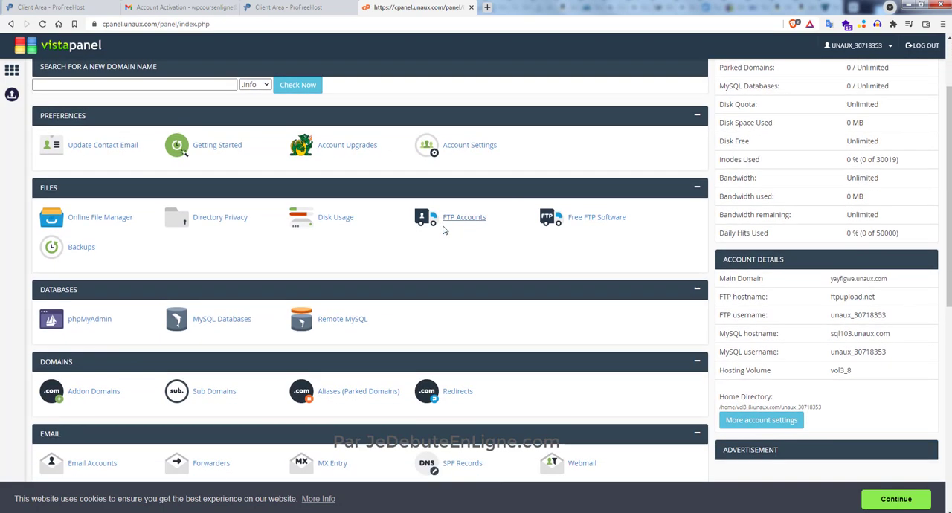
scroll(441, 229, down, 4)
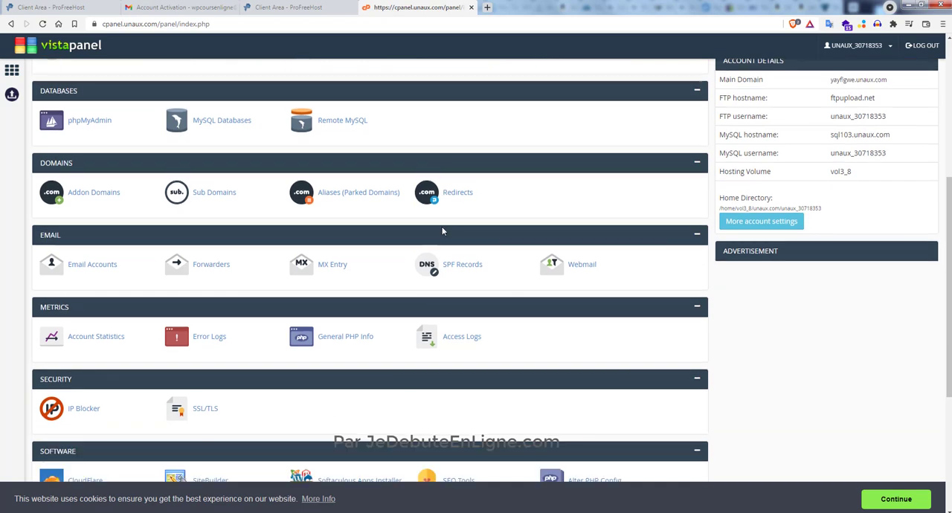
scroll(480, 238, down, 3)
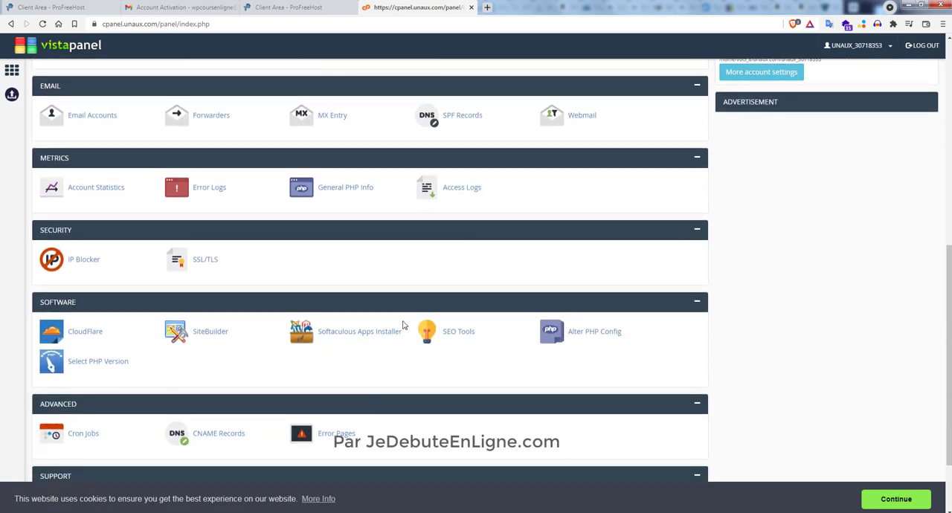
click(353, 336)
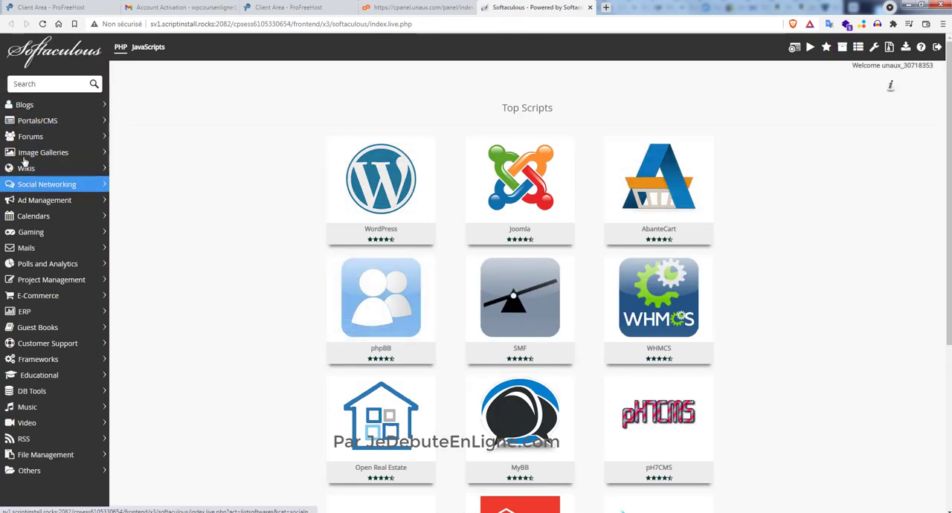
- Find WordPress among the blog scripts and start its installation form
click(40, 123)
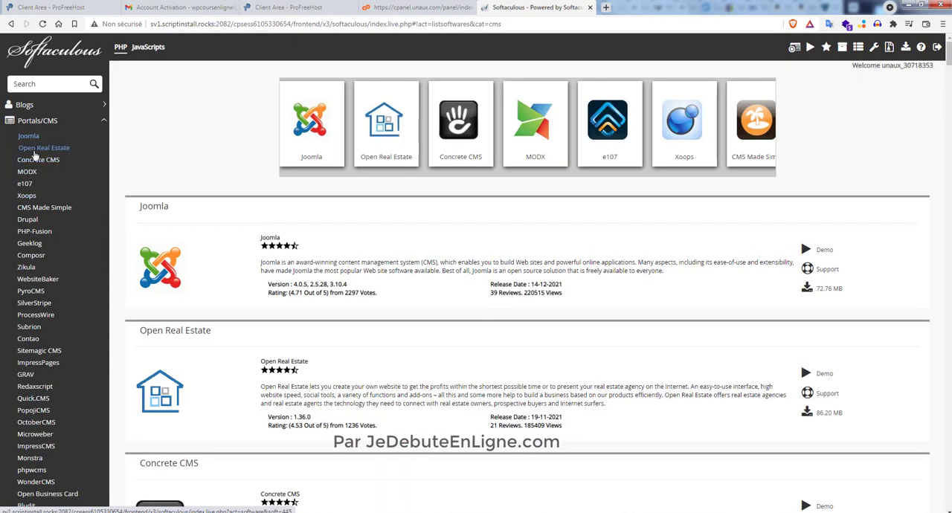
click(47, 124)
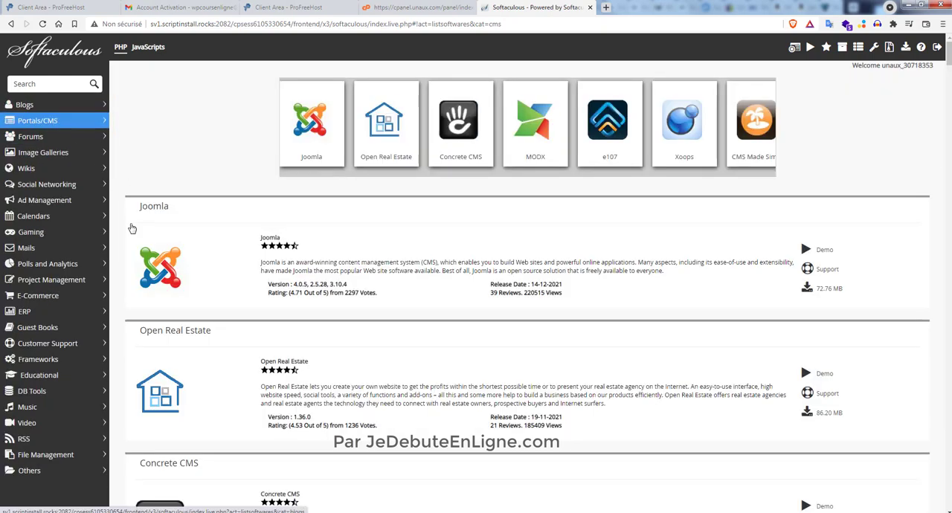
click(30, 106)
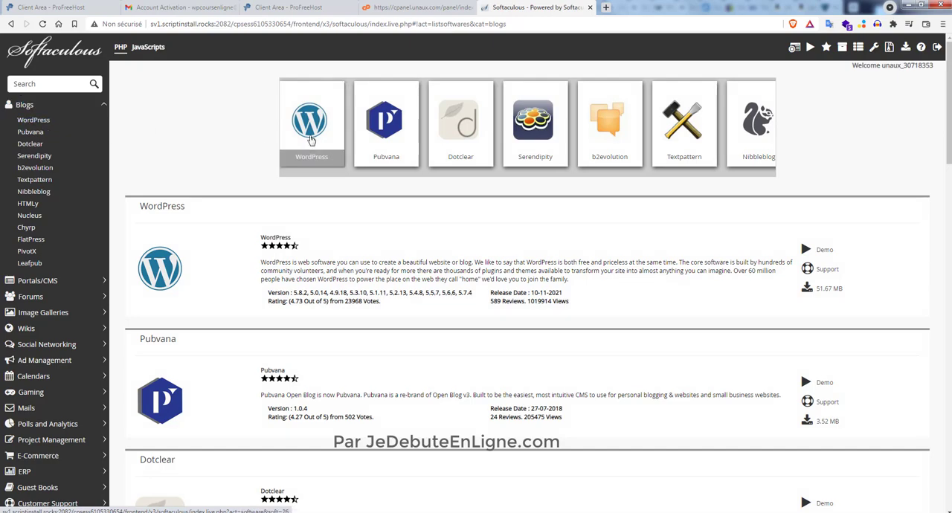
click(314, 130)
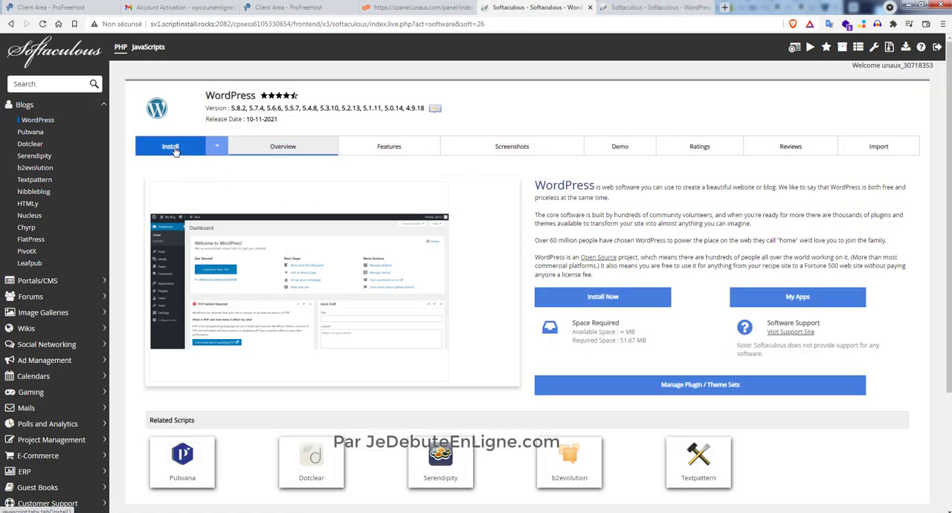
click(591, 298)
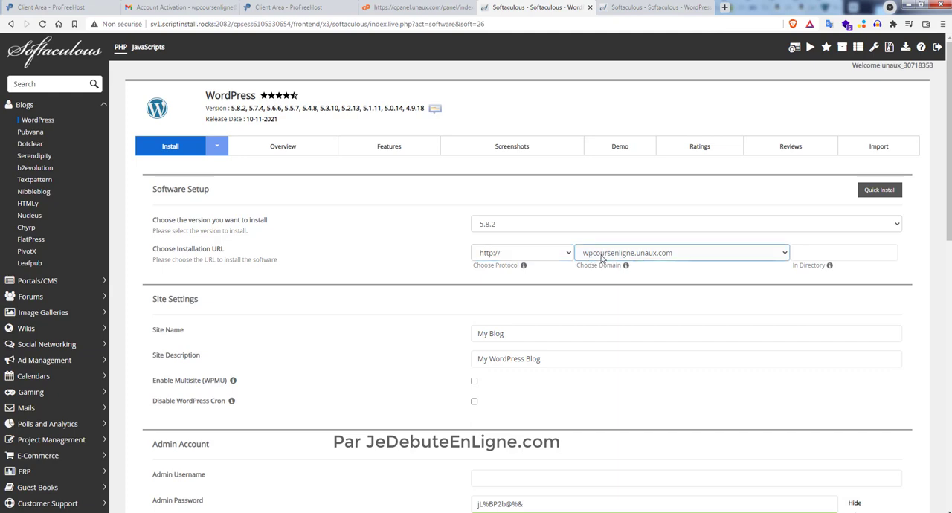
- Set the WordPress site name to "WP Cours en ligne" and the admin username to "admin"
scroll(675, 290, down, 1)
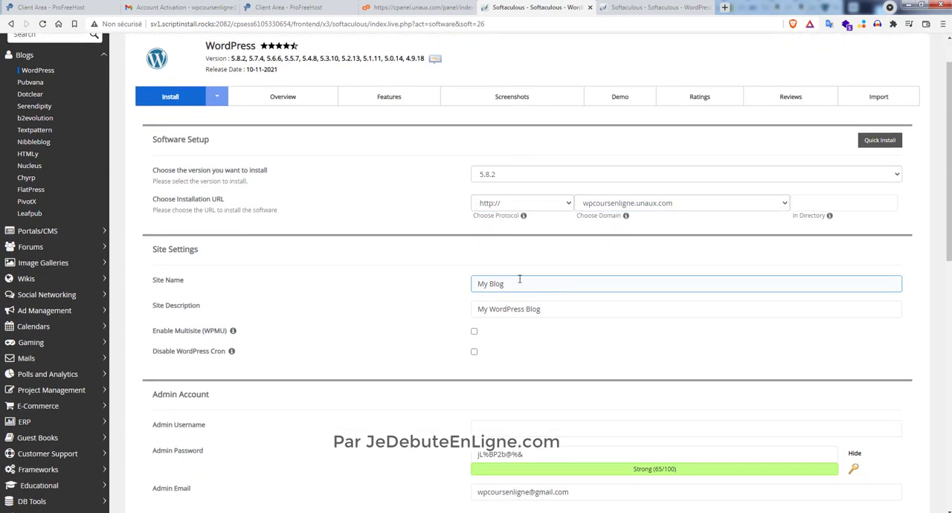
drag(476, 284, 665, 283)
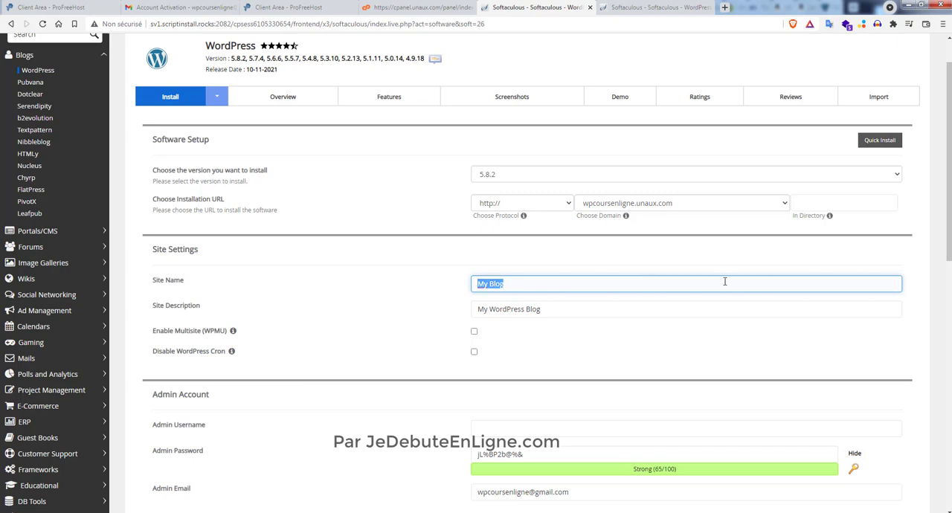
text(WP Cours en ligne)
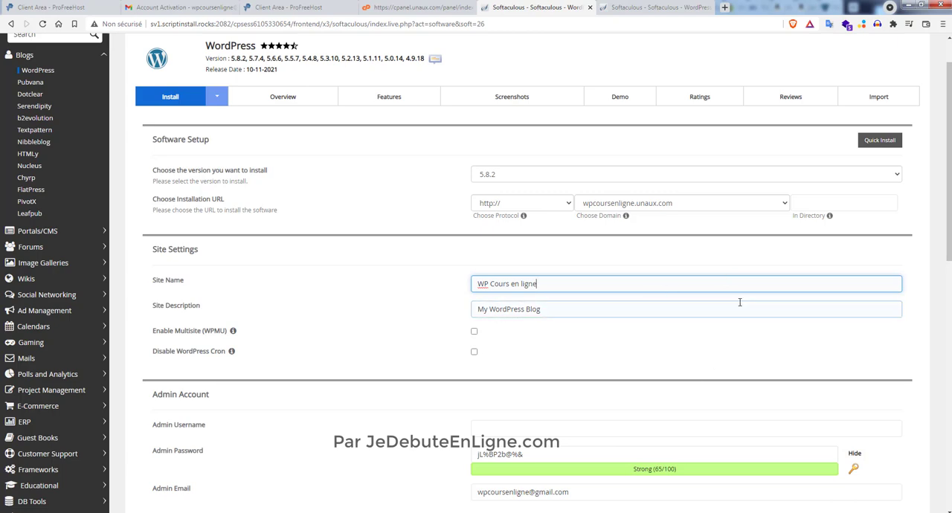
scroll(738, 302, down, 2)
click(584, 328)
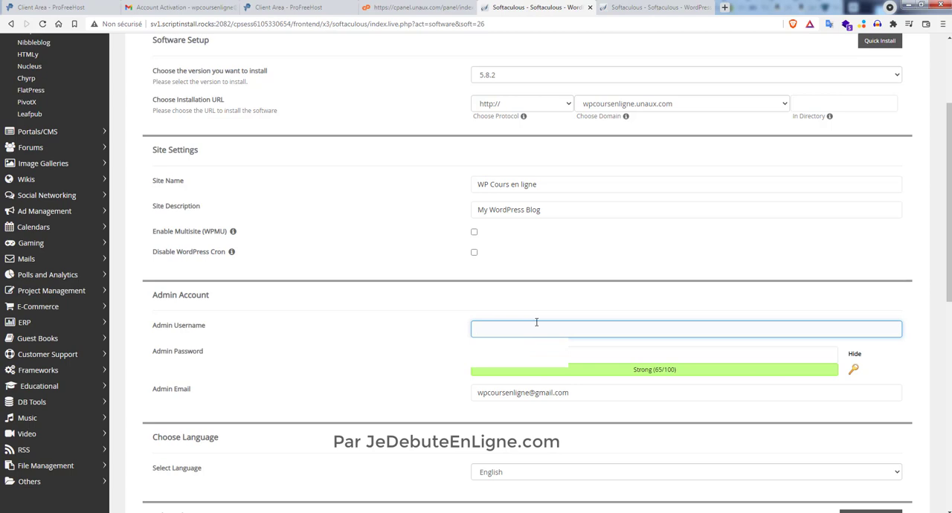
text(admin)
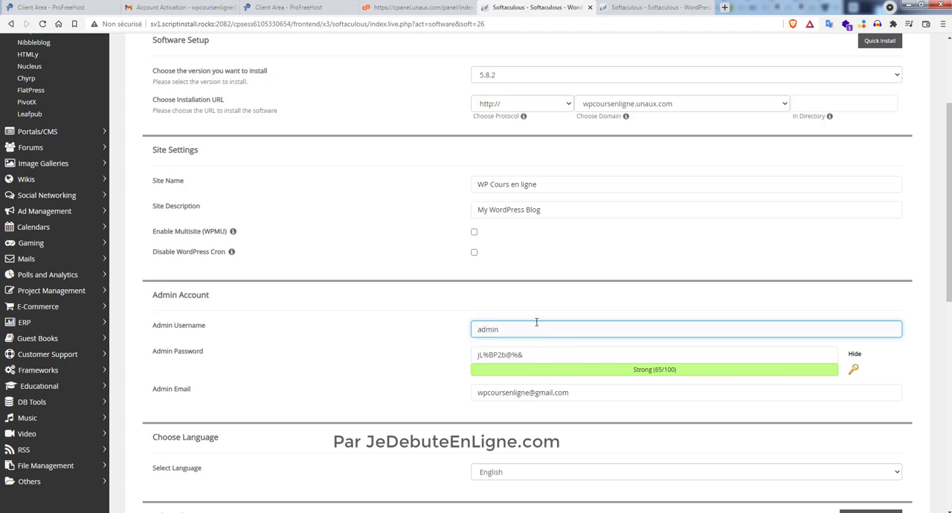
- Switch to a blank Notepad document and shrink its window so the WordPress installation fields remain visible beside it
click(527, 355)
drag(527, 355, 453, 353)
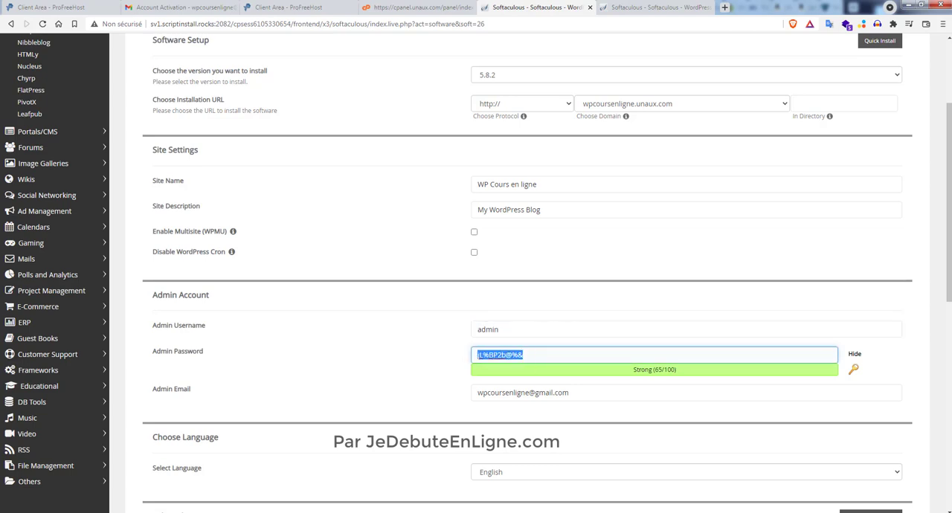
click(417, 512)
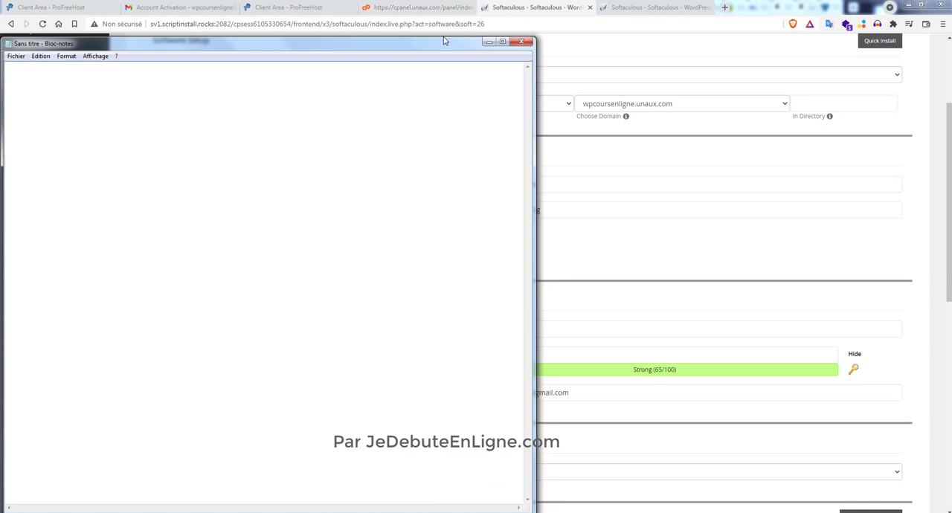
drag(443, 41, 437, 146)
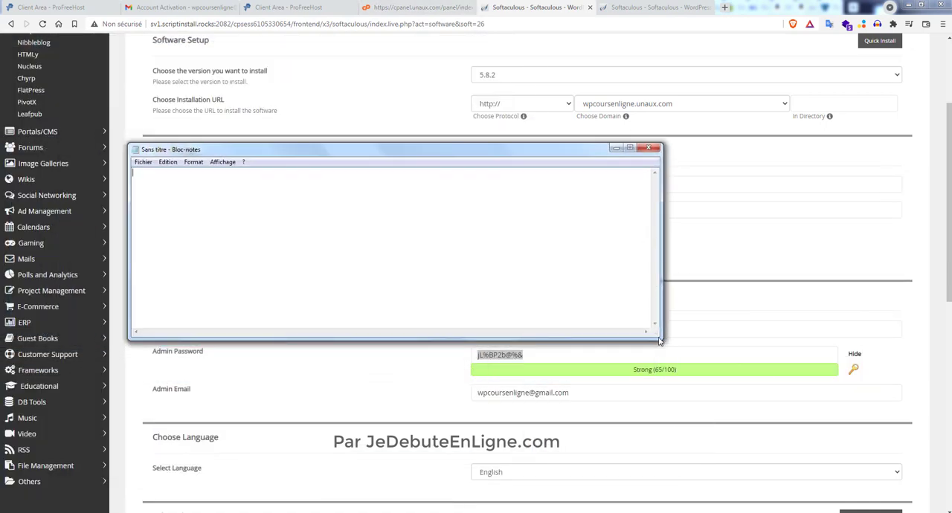
drag(661, 339, 430, 294)
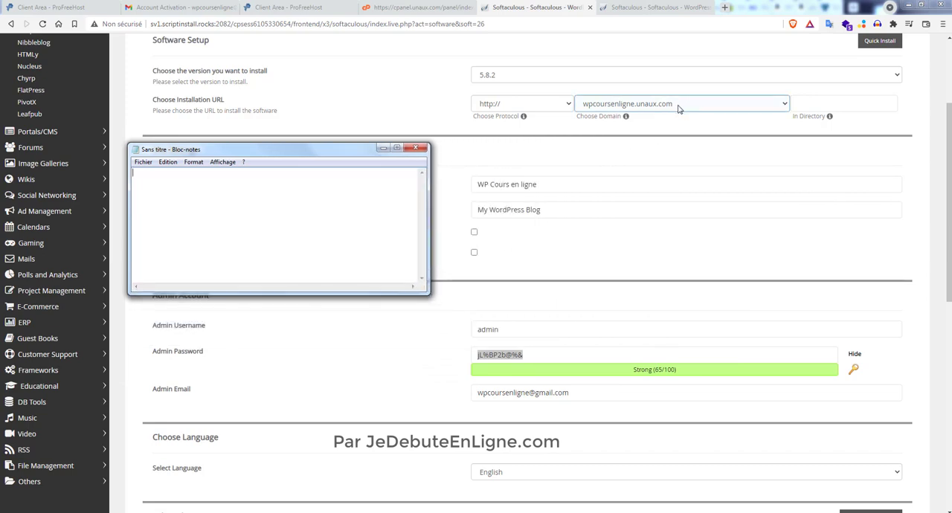
- Note the domain wpcoursenligne.unaux.com, the line "Id: admin" and an empty "MDP:" label in the Notepad document
click(676, 109)
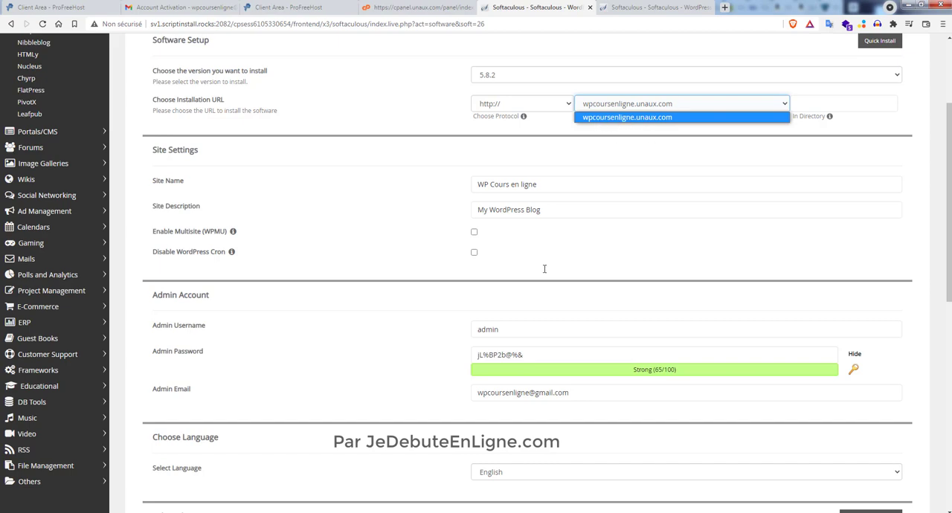
drag(515, 332, 463, 336)
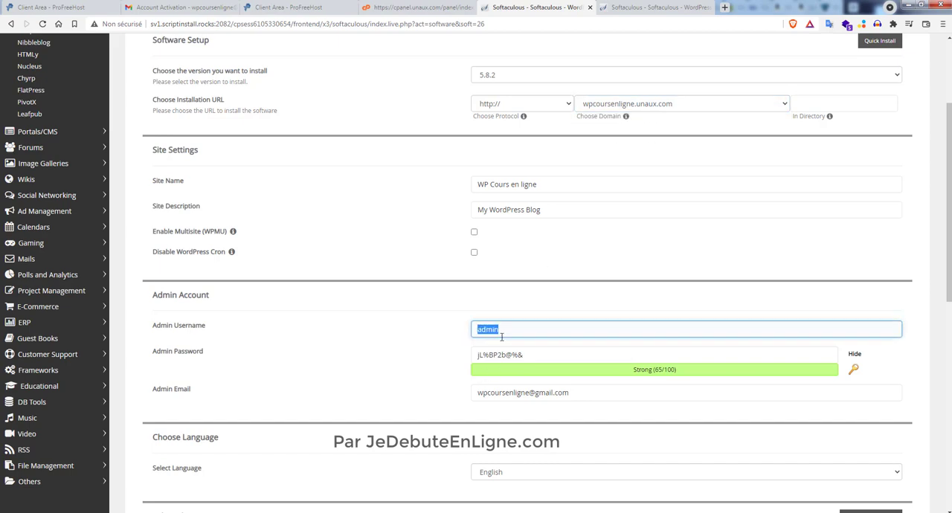
key(alt+Tab)
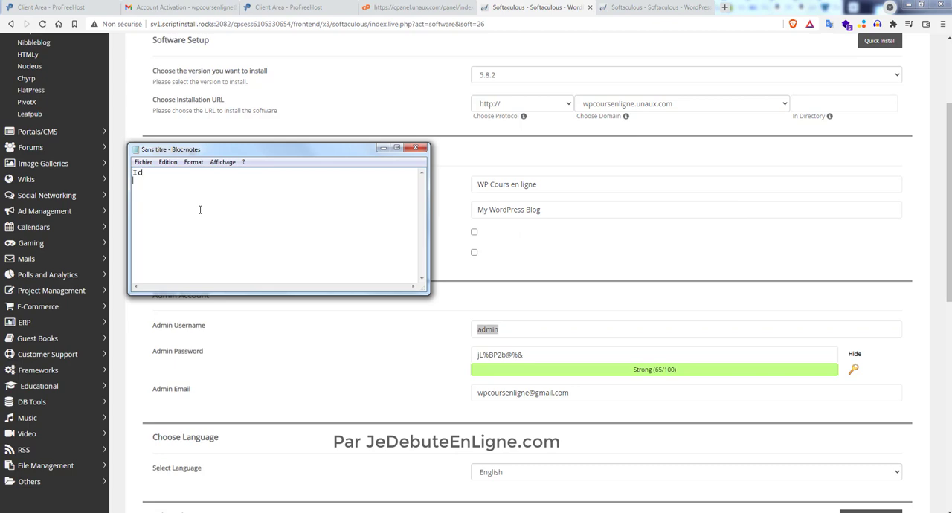
key(Return)
key(Up)
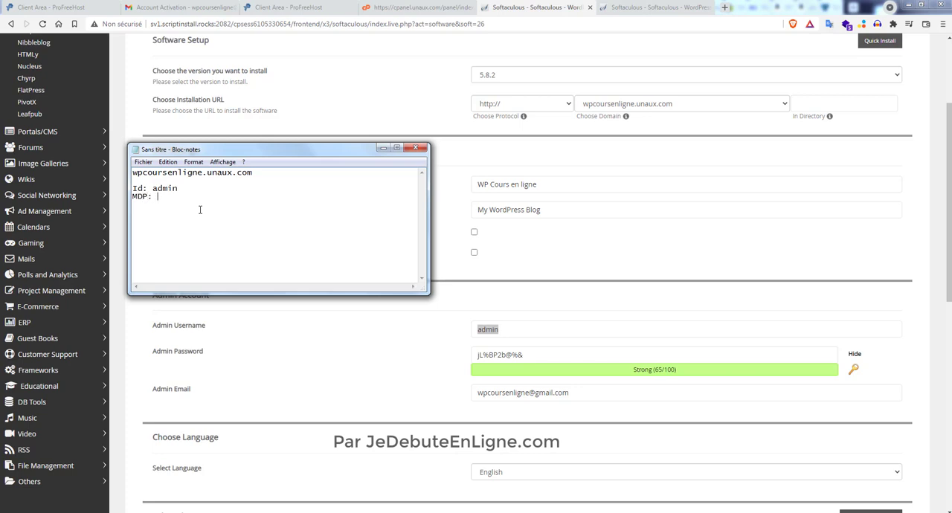
- Copy the generated admin password from the installation form into the note after "MDP:"
click(525, 356)
drag(525, 356, 451, 355)
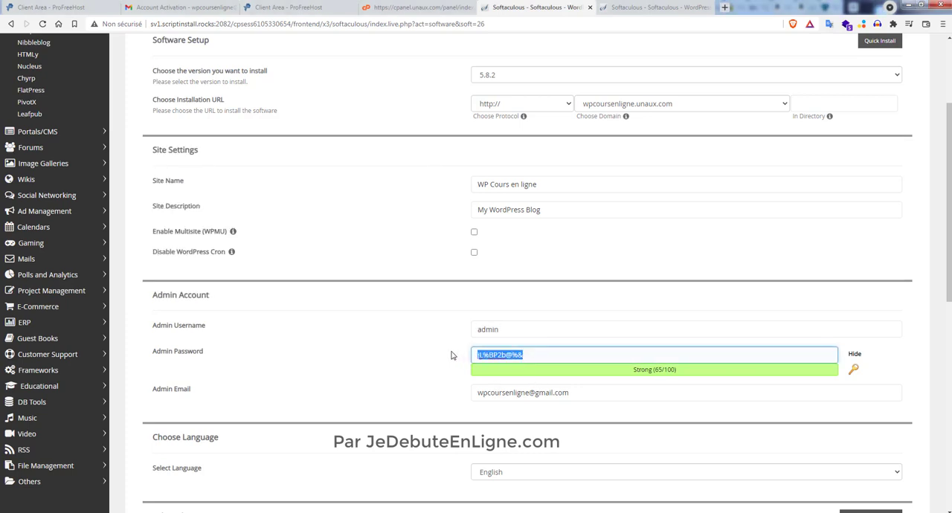
key(ctrl+c)
key(alt+Tab)
key(ctrl+v)
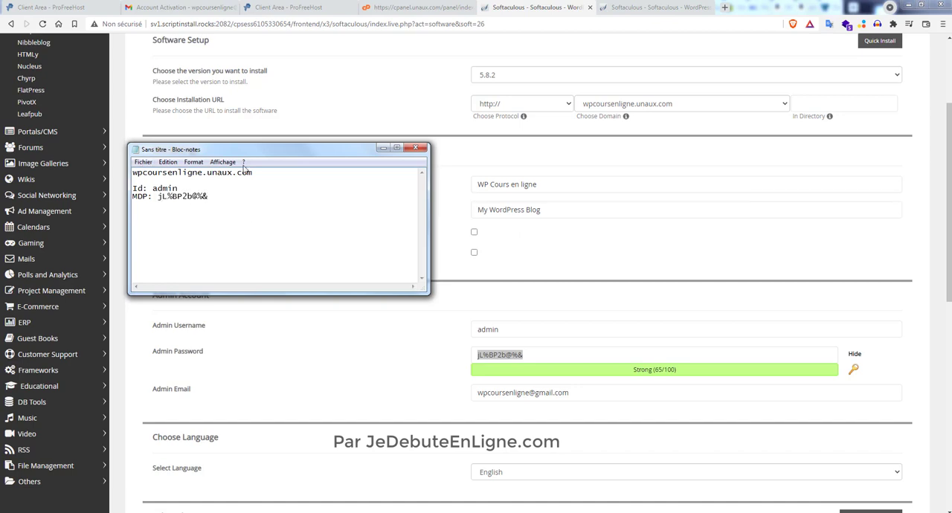
- Save the note as a text file named wpcoursenligne in the Bureau folder and return to the installation form
drag(202, 175, 116, 174)
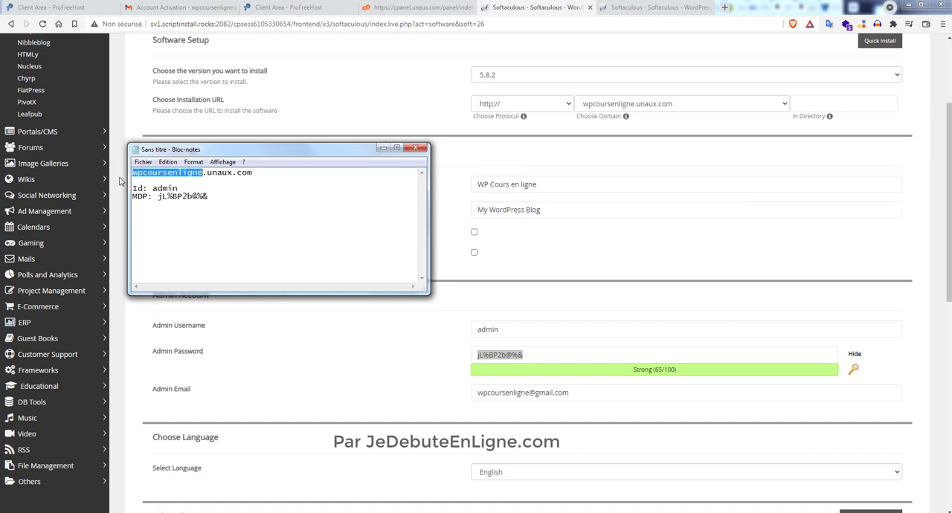
click(144, 162)
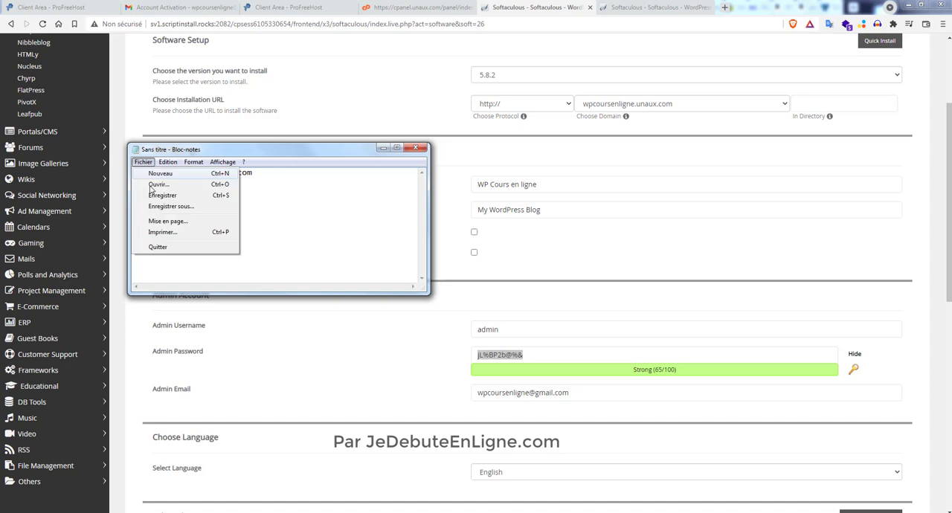
click(184, 208)
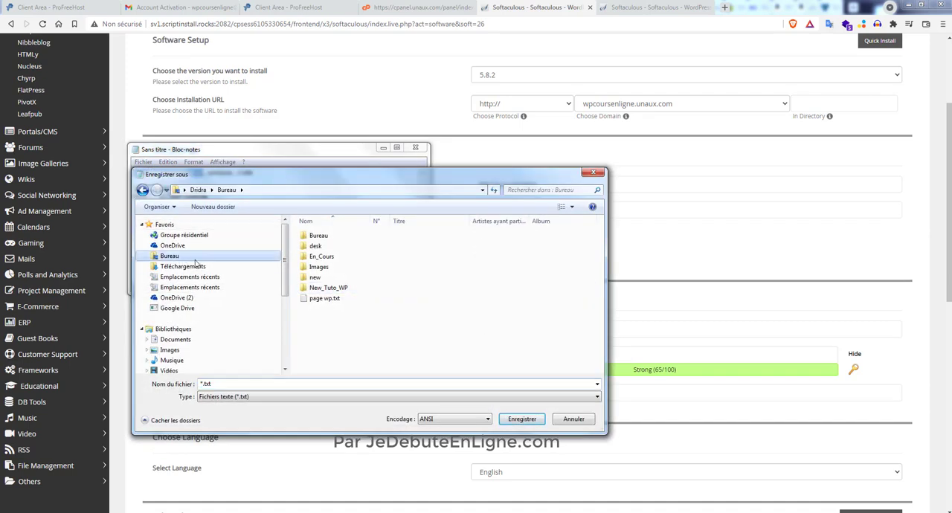
click(229, 383)
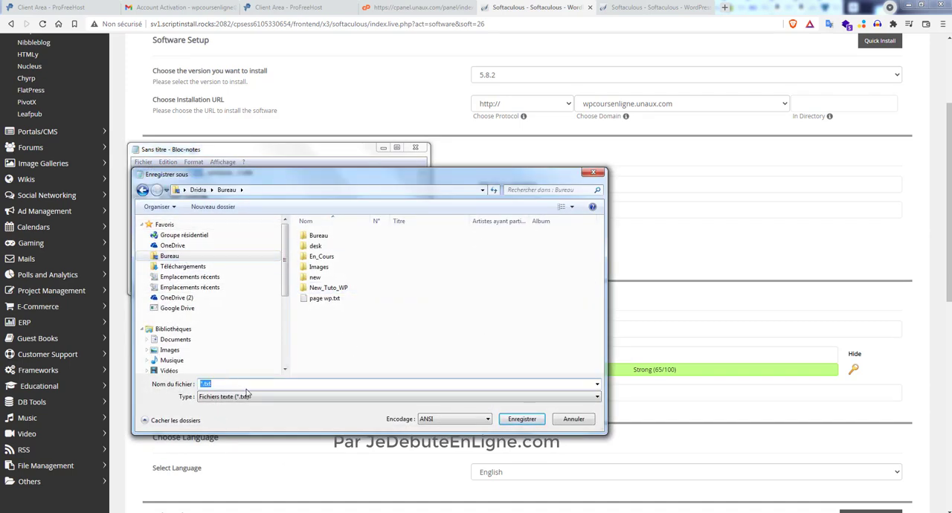
text(wpcoursenligne_login)
click(521, 419)
click(507, 197)
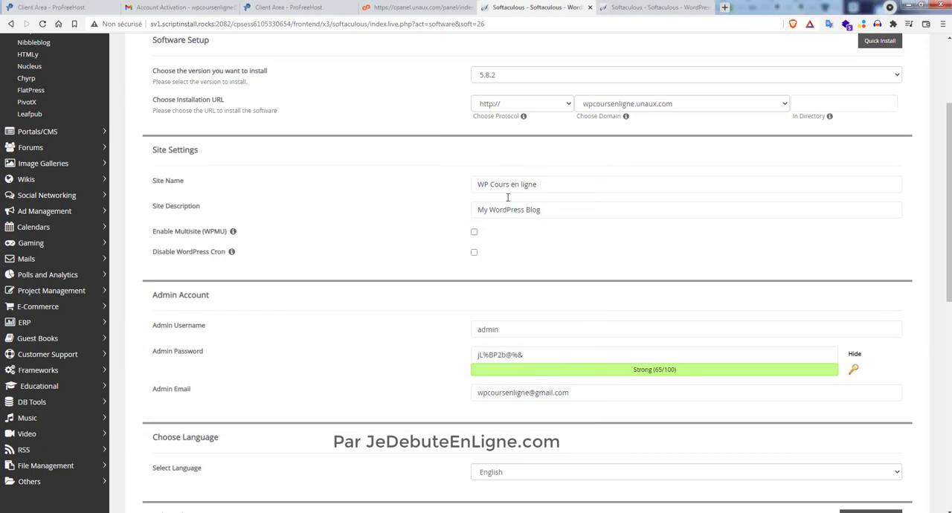
- Check the email address filled in for the WordPress admin account
click(496, 398)
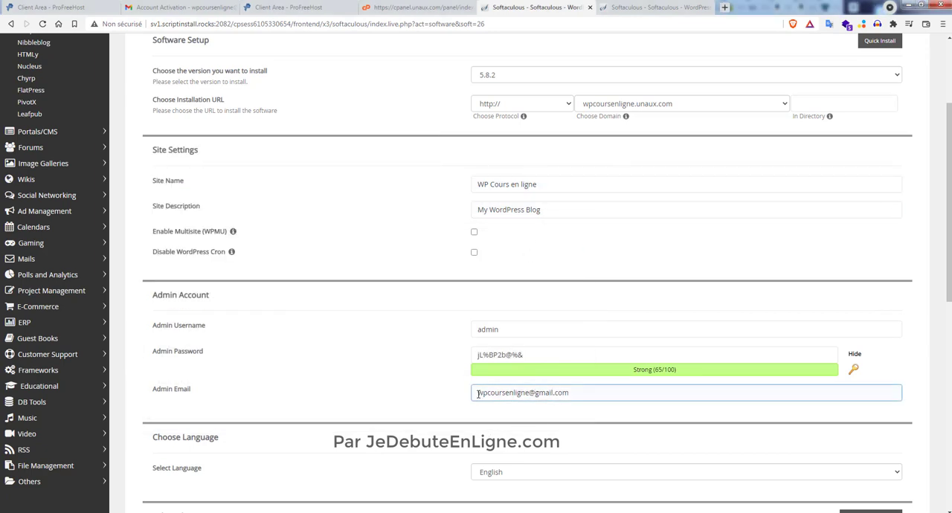
drag(477, 394, 579, 392)
click(420, 416)
- Set the WordPress installation language to French
scroll(446, 394, down, 2)
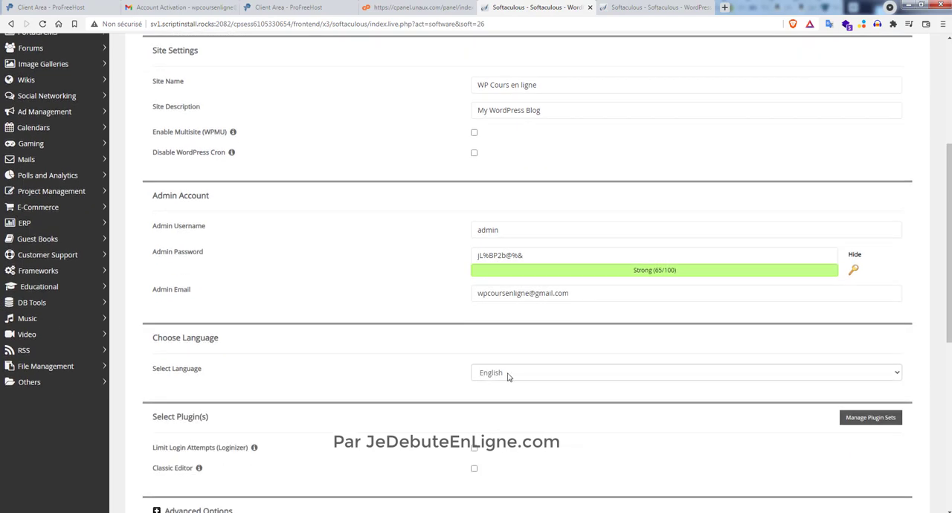
click(506, 373)
scroll(506, 349, down, 1)
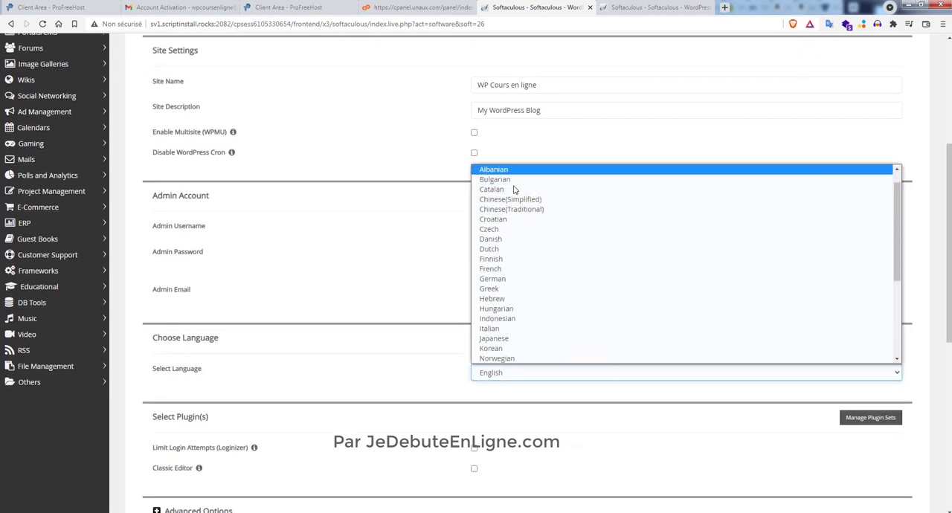
click(512, 268)
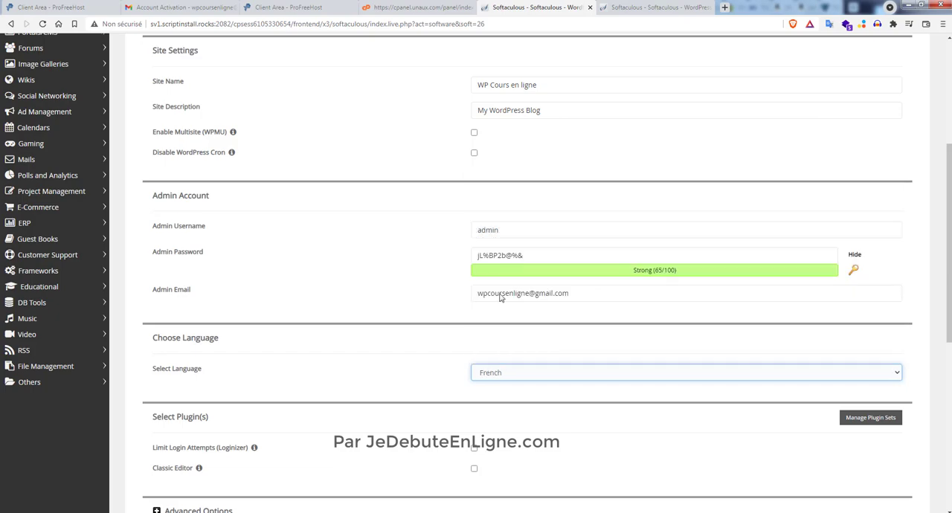
- Review the optional plugins and themes, check the theme sorting choices and refresh the theme list
scroll(407, 375, down, 1)
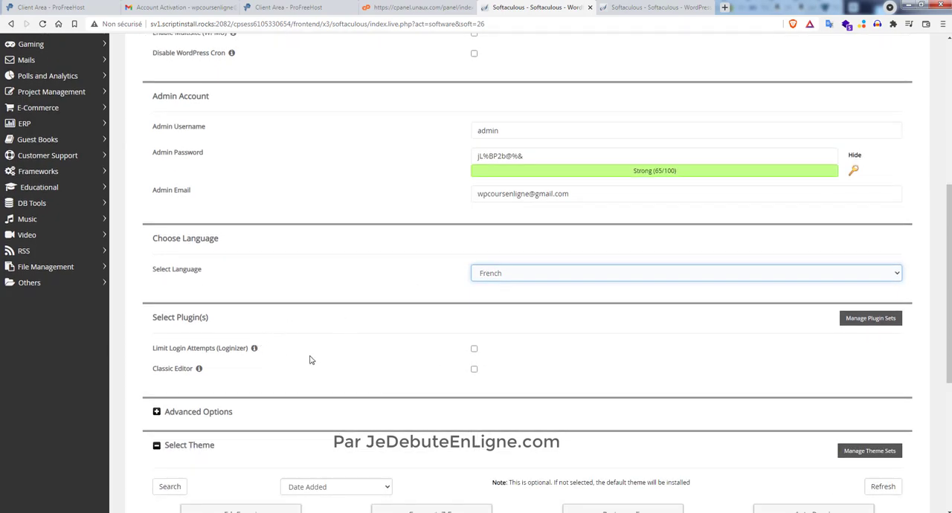
scroll(310, 359, down, 2)
scroll(407, 325, down, 1)
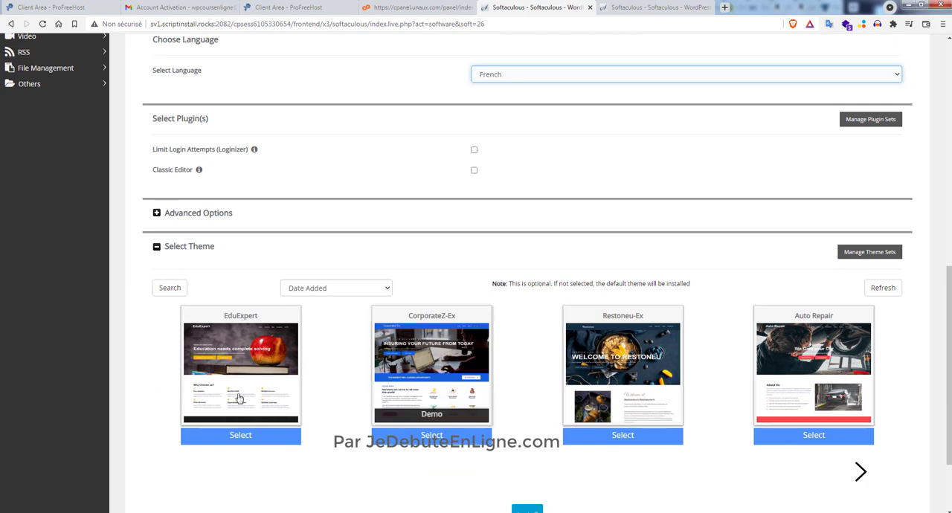
scroll(341, 266, down, 1)
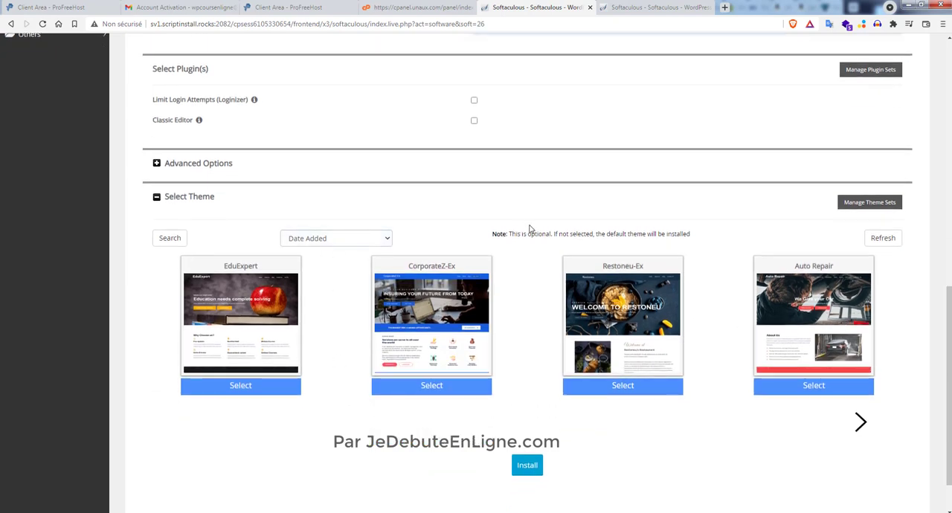
click(385, 239)
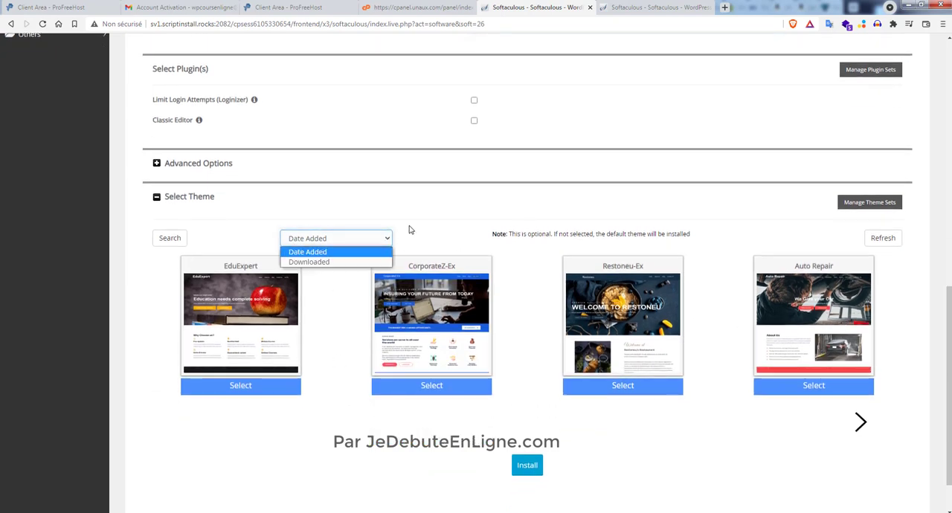
click(409, 226)
click(881, 240)
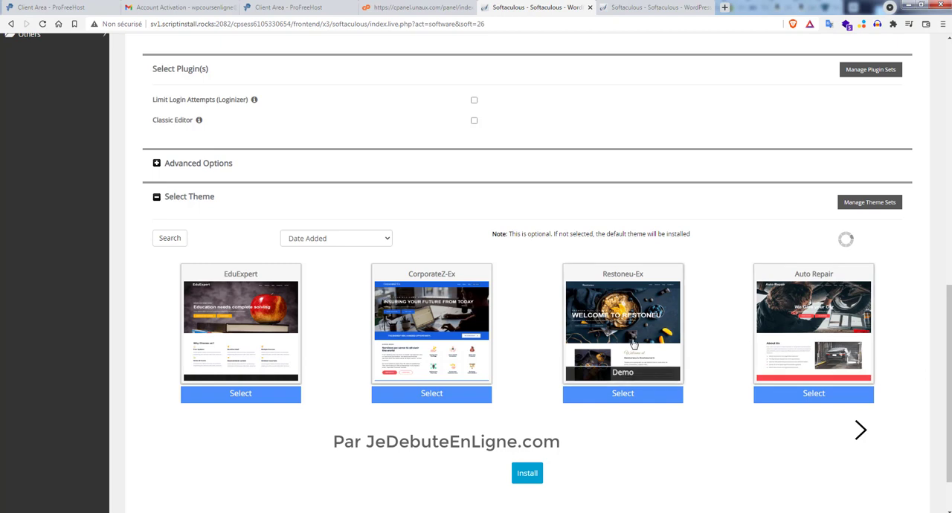
- Check the advanced installation options without changing them and start the WordPress installation
scroll(633, 344, down, 2)
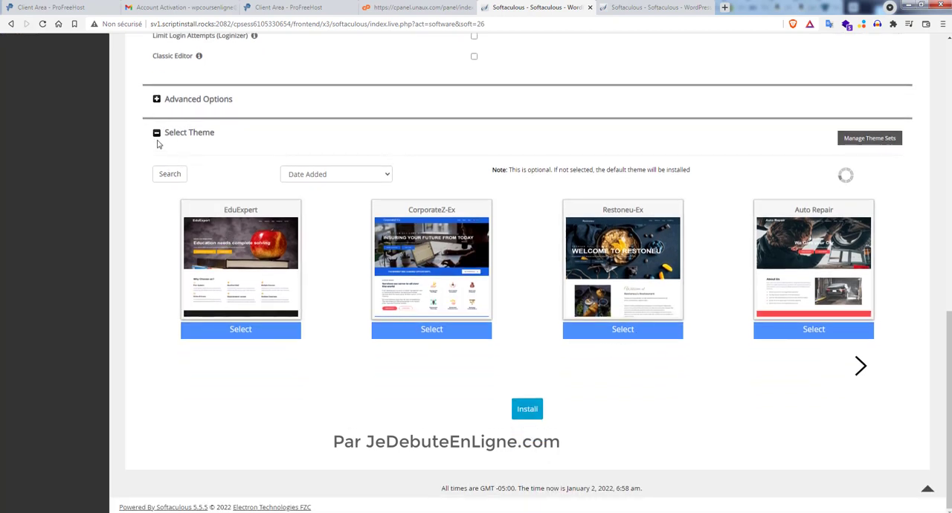
click(157, 100)
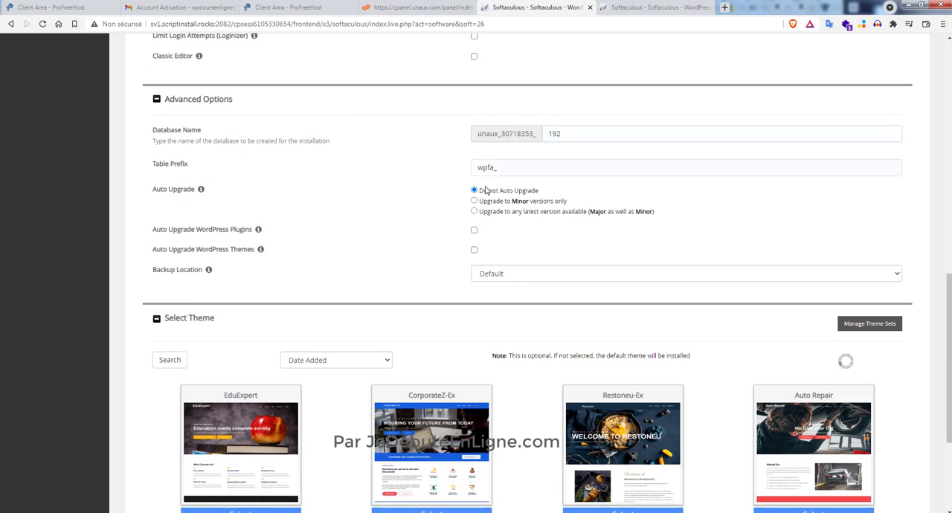
click(155, 101)
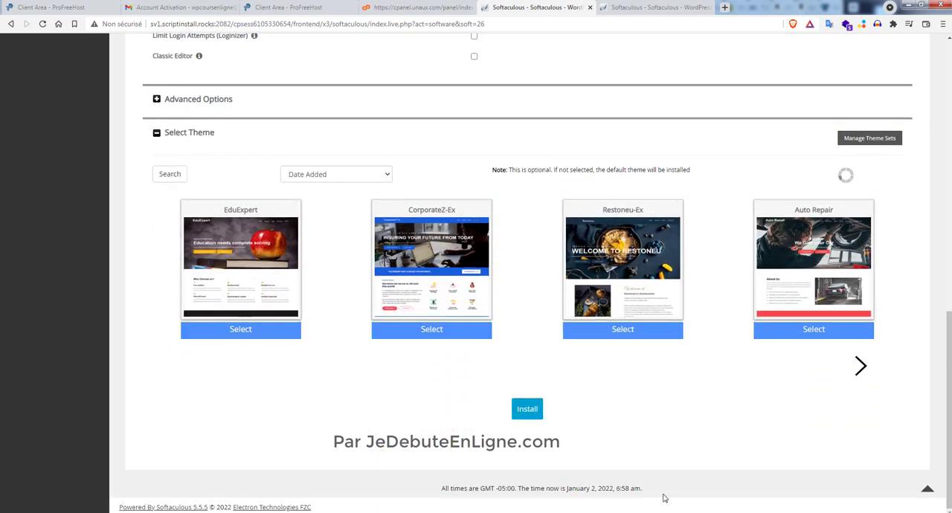
click(527, 411)
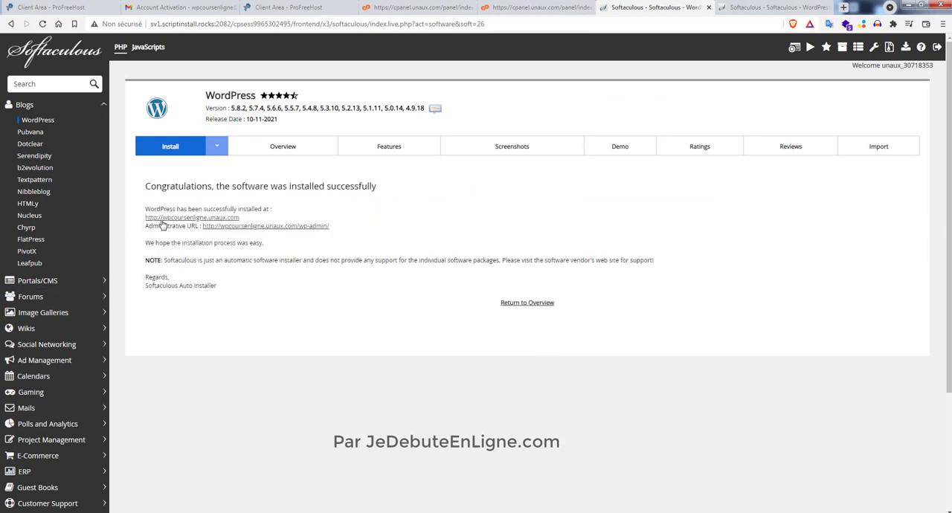
- Open the installed site wpcoursenligne.unaux.com and its wp-admin dashboard, each in its own new browser tab
middle_click(227, 218)
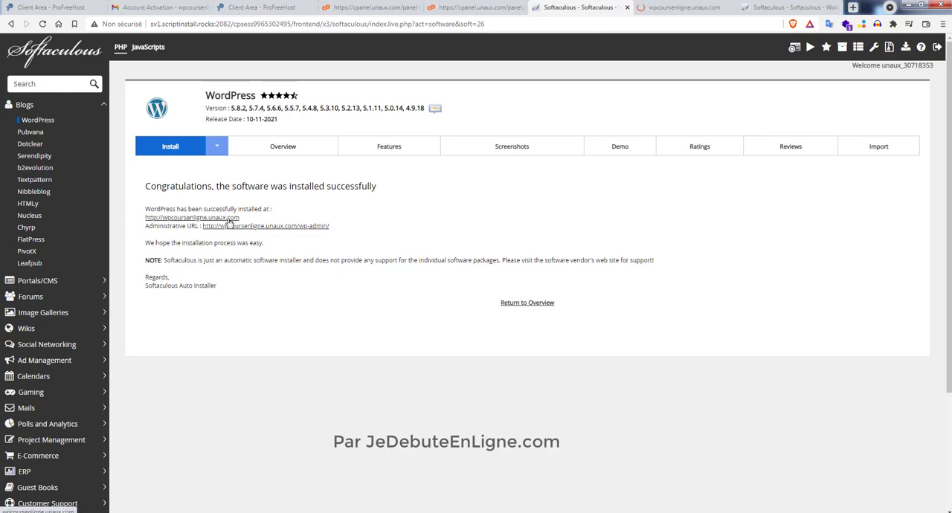
click(692, 9)
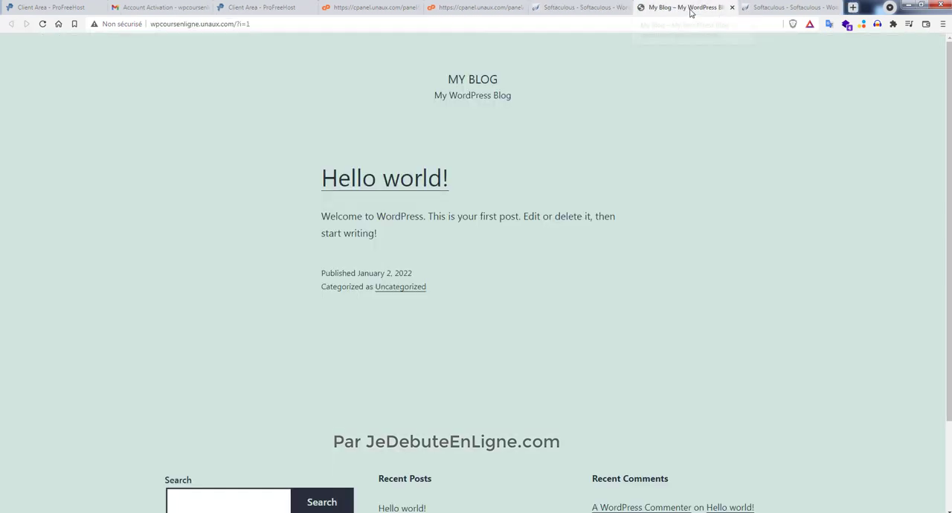
click(580, 8)
middle_click(290, 226)
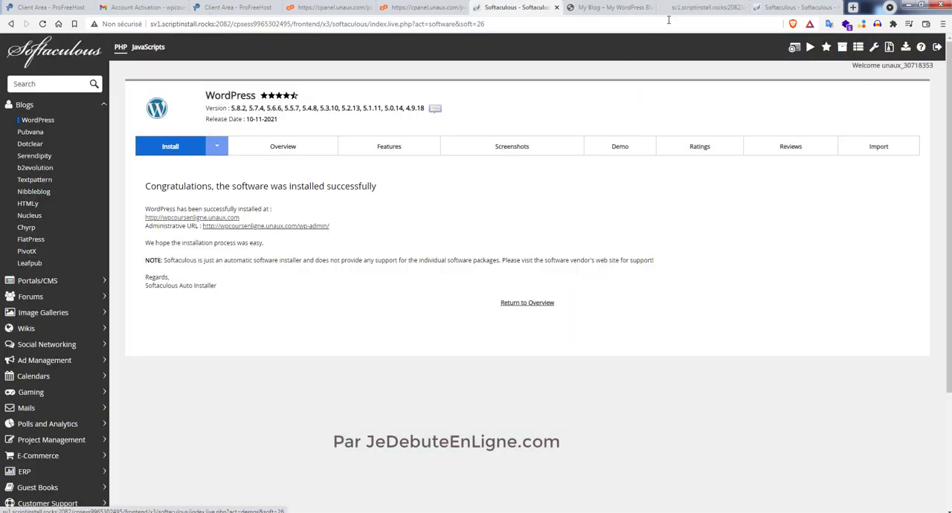
click(702, 8)
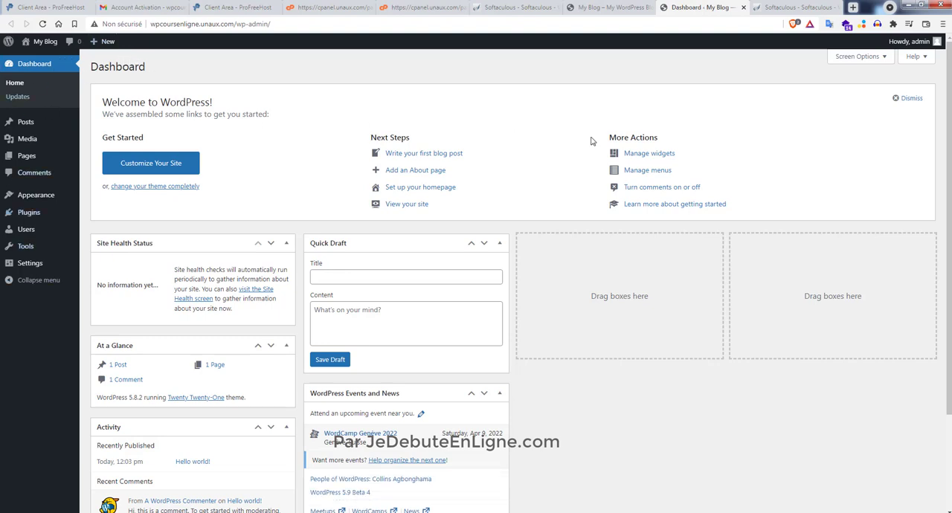
- Log the admin user out of the WordPress dashboard
click(916, 46)
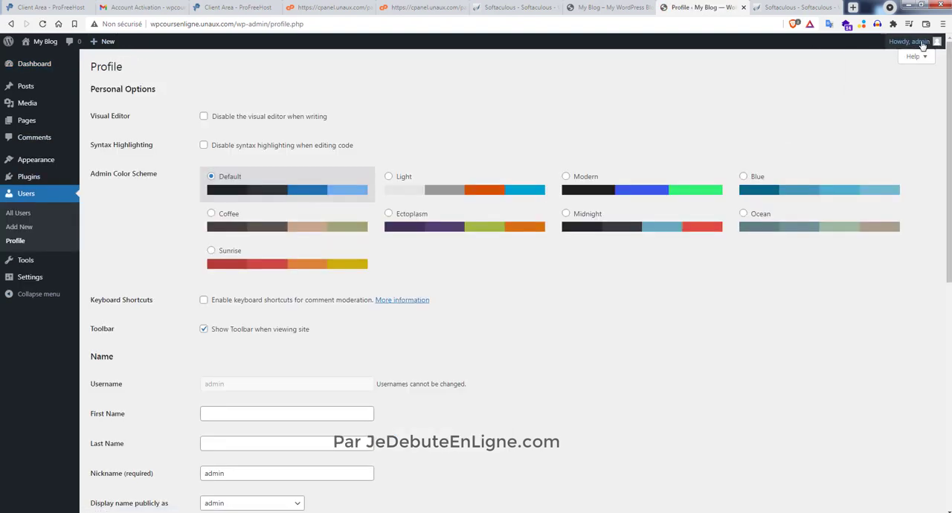
mouse_move(922, 46)
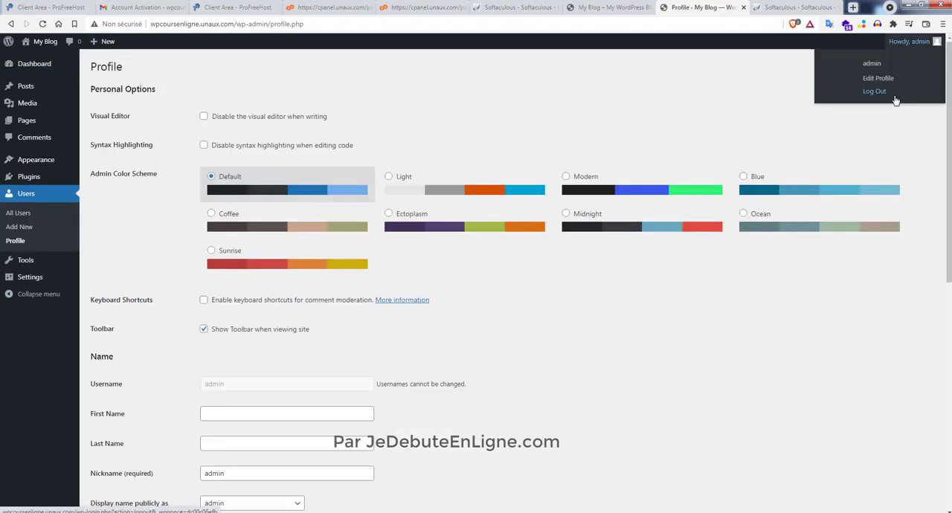
click(881, 95)
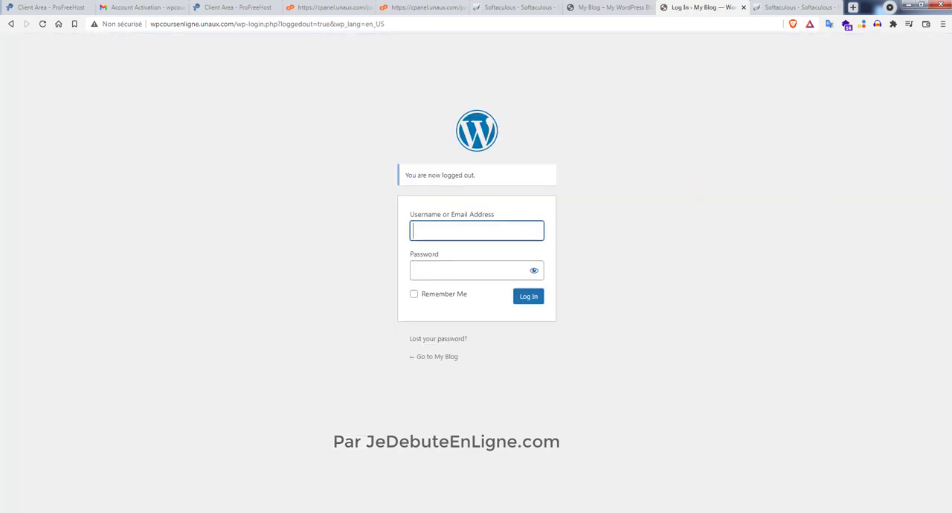
- Copy the username admin from the Notepad login note into the WordPress login form
click(368, 512)
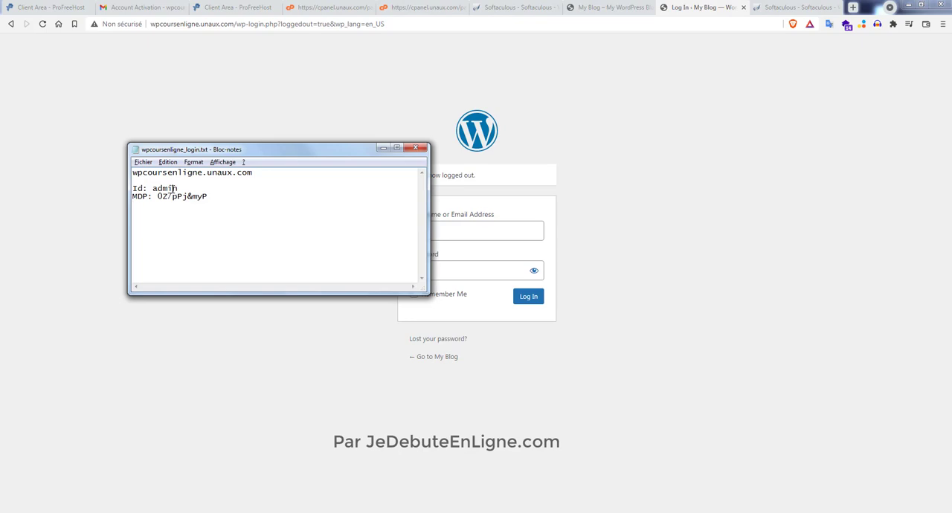
double_click(175, 189)
key(ctrl+c)
click(457, 235)
key(ctrl+v)
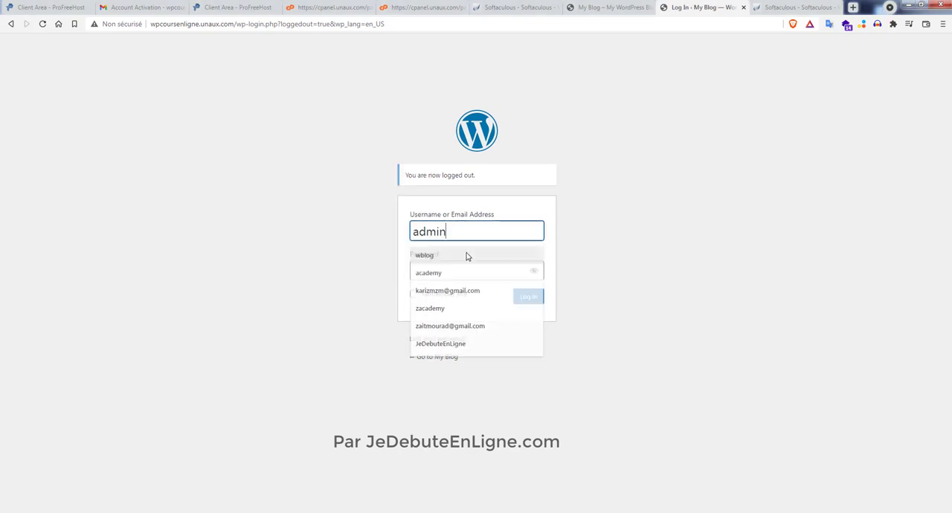
- Copy the admin password from the note into the password field, log in to WordPress and refuse to save the password in the browser
key(alt+Tab)
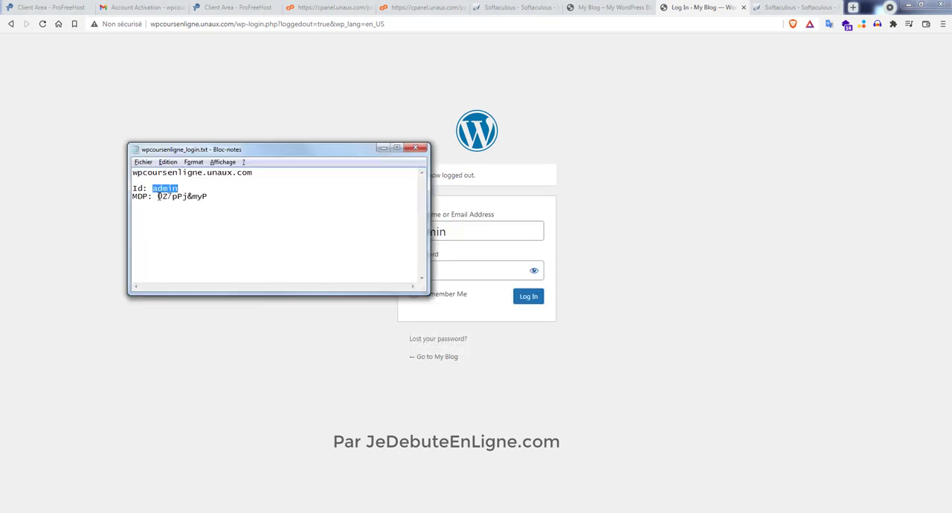
drag(158, 196, 205, 198)
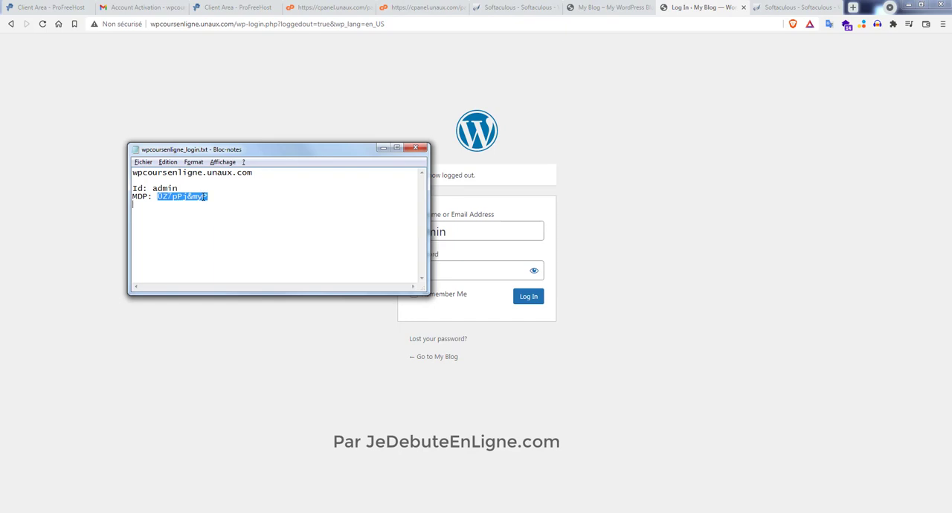
click(456, 269)
key(ctrl+v)
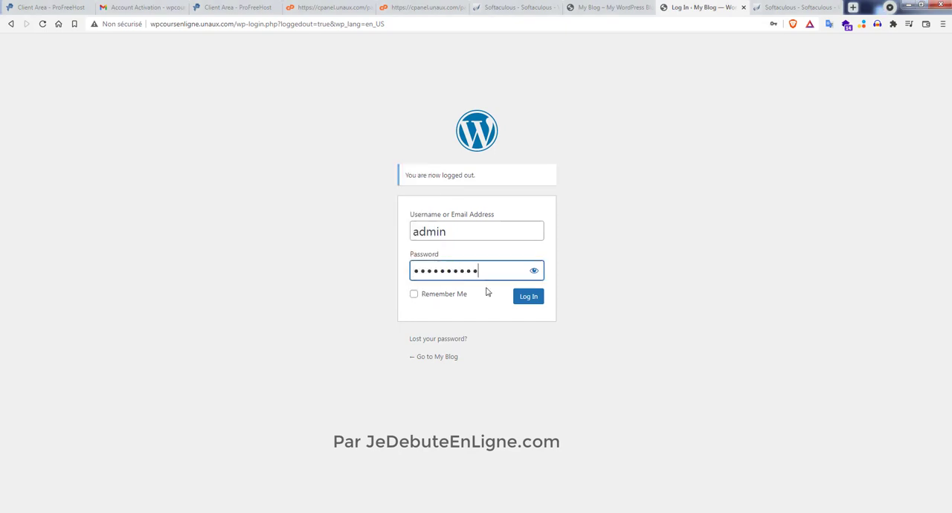
click(527, 296)
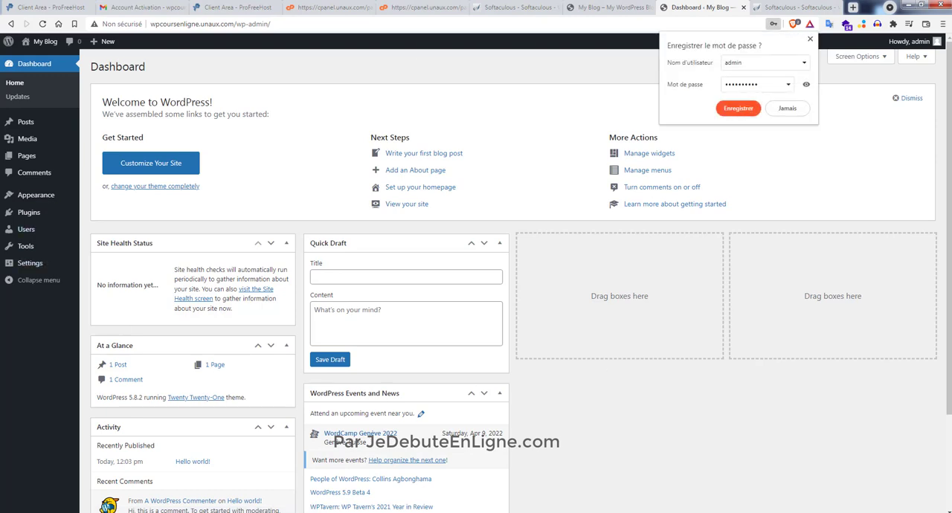
click(786, 108)
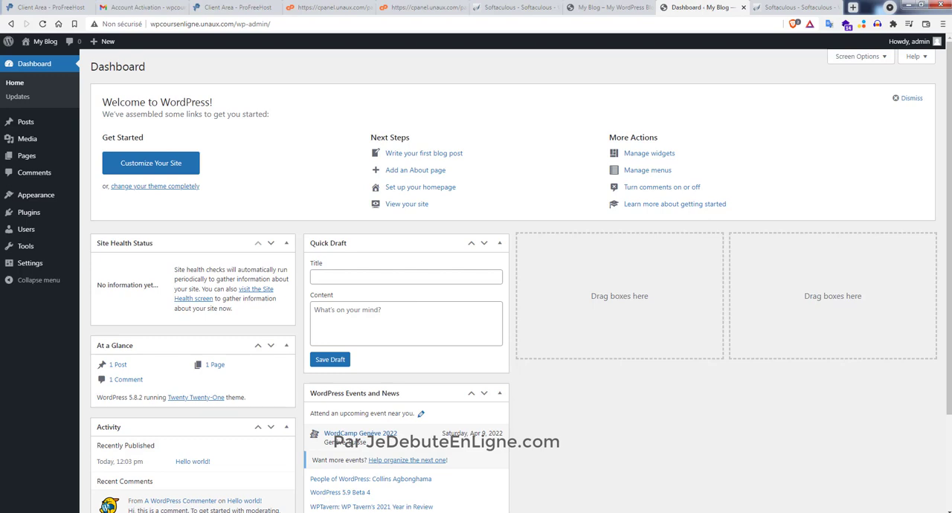
- View the site's public home page from the WordPress dashboard and return to the dashboard
mouse_move(45, 42)
click(36, 63)
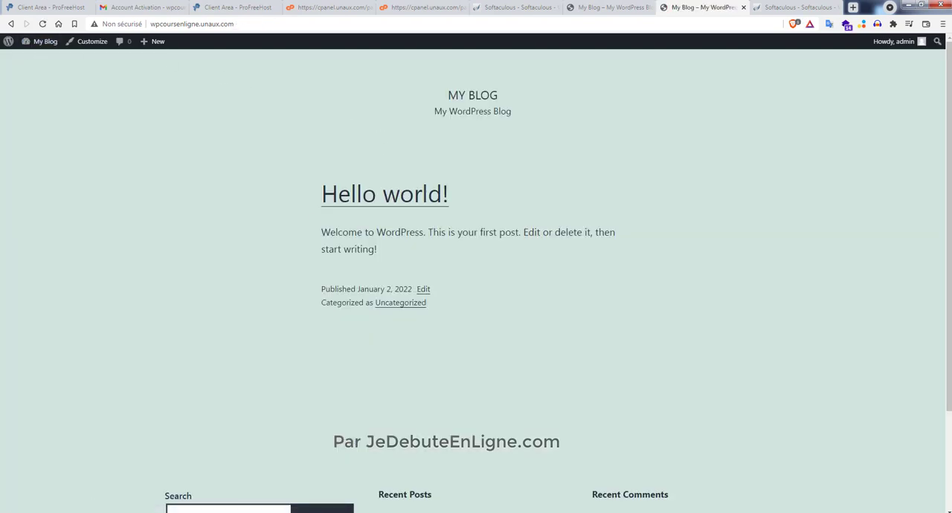
mouse_move(38, 42)
click(37, 58)
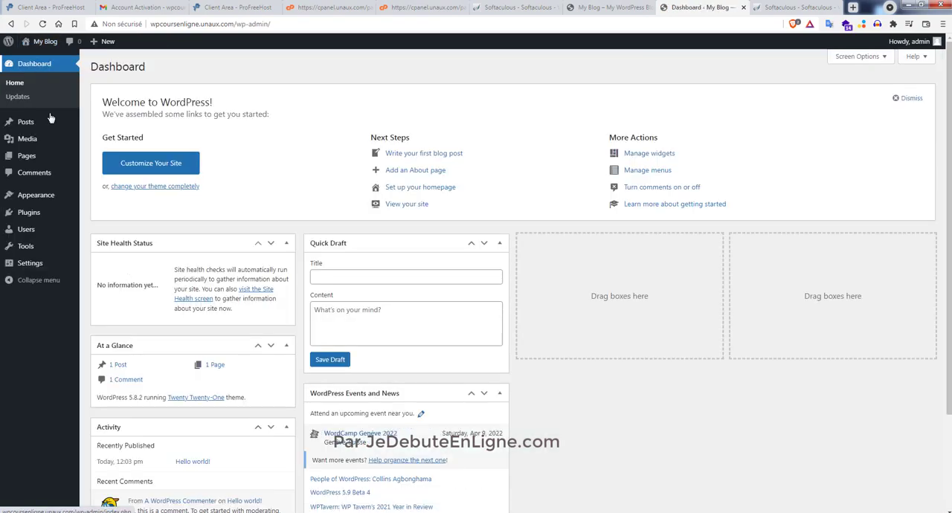